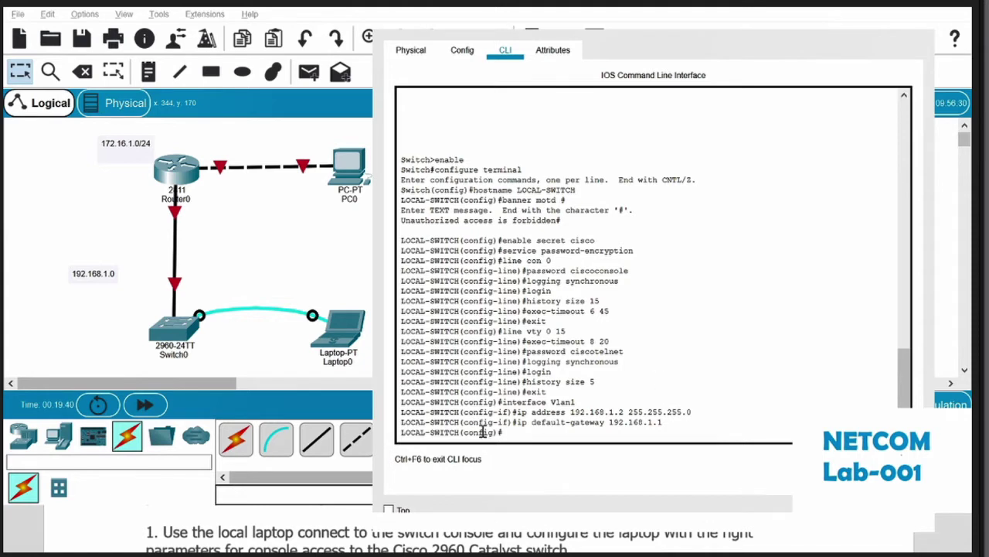
Step: Enter exit in the switch CLI to drop back to the LOCAL-SWITCH# privileged prompt
left_click_drag(501, 432, 483, 432)
left_click(512, 433)
type("exit")
key("Return")
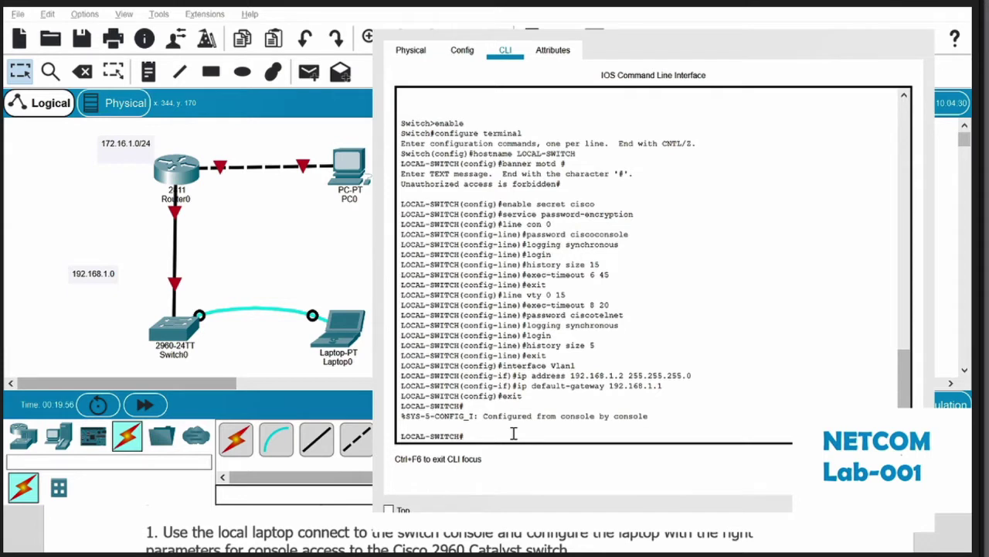
Step: Replace the stray exit with 'copy running-config startup' at the LOCAL-SWITCH# prompt, unrun
type("exi")
type("t")
key("BackSpace")
key("BackSpace")
key("BackSpace")
type("copy running -congi")
key("BackSpace")
key("BackSpace")
type("fig startup")
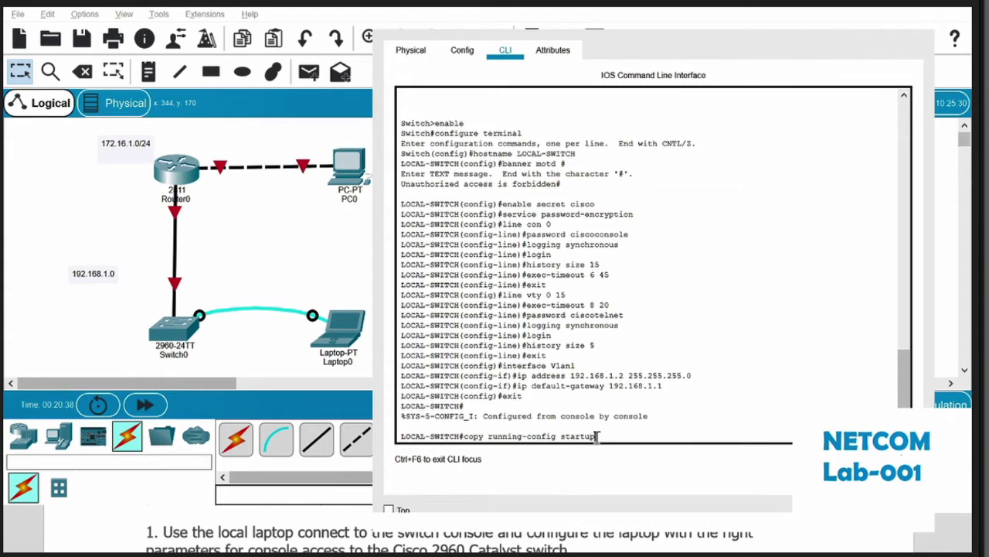
Step: Try copy startup-config running-config, then a shortened copy startup-config command
left_click_drag(596, 438, 489, 437)
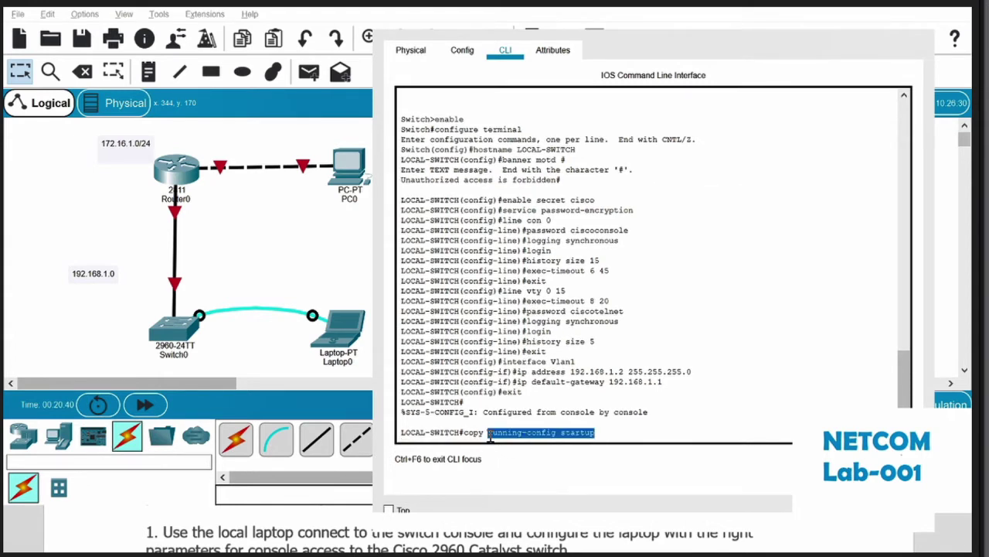
type("star")
key("BackSpace")
key("BackSpace")
key("BackSpace")
key("BackSpace")
key("BackSpace")
key("BackSpace")
key("BackSpace")
key("BackSpace")
key("BackSpace")
key("BackSpace")
key("BackSpace")
key("BackSpace")
key("BackSpace")
key("BackSpace")
key("BackSpace")
key("BackSpace")
key("BackSpace")
key("BackSpace")
key("BackSpace")
key("BackSpace")
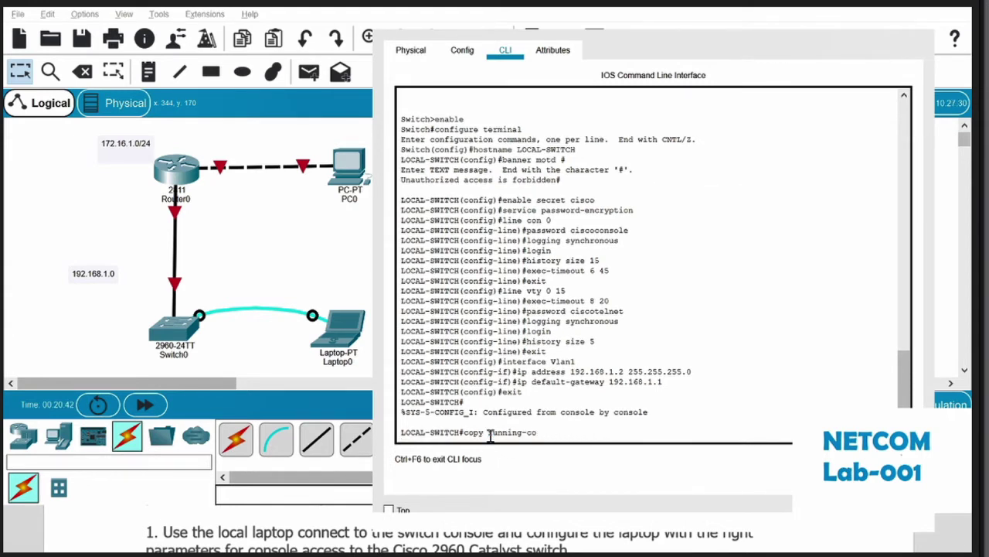
type("startup-config runni")
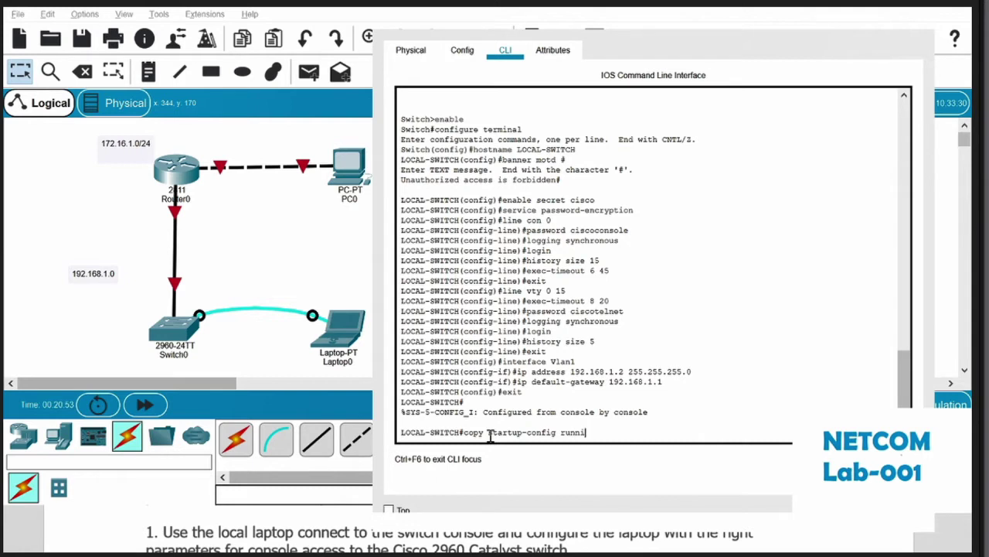
type("ng-config")
key("Return")
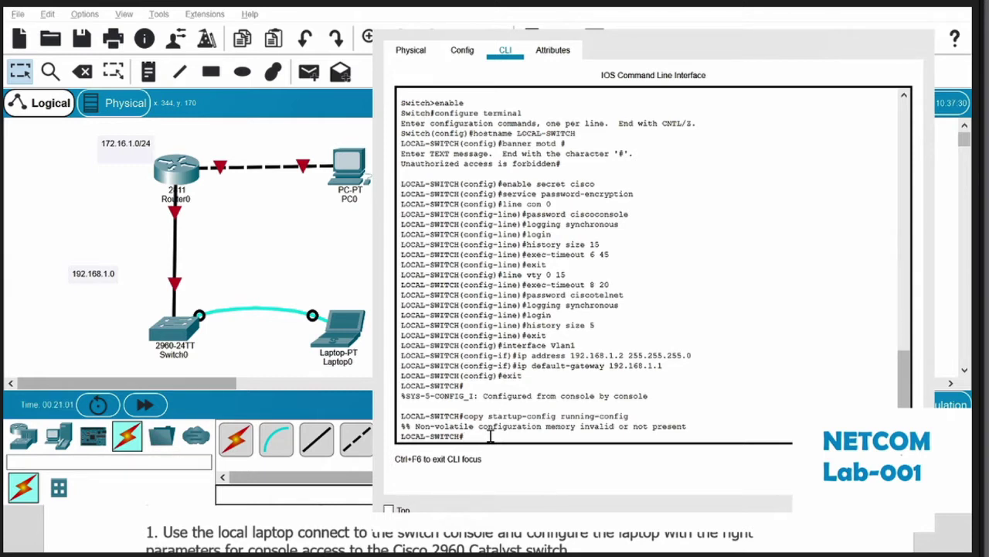
key("Up")
key("BackSpace")
key("BackSpace")
key("BackSpace")
key("BackSpace")
key("BackSpace")
key("BackSpace")
key("BackSpace")
key("BackSpace")
key("BackSpace")
key("BackSpace")
key("BackSpace")
key("BackSpace")
key("BackSpace")
key("BackSpace")
key("Return")
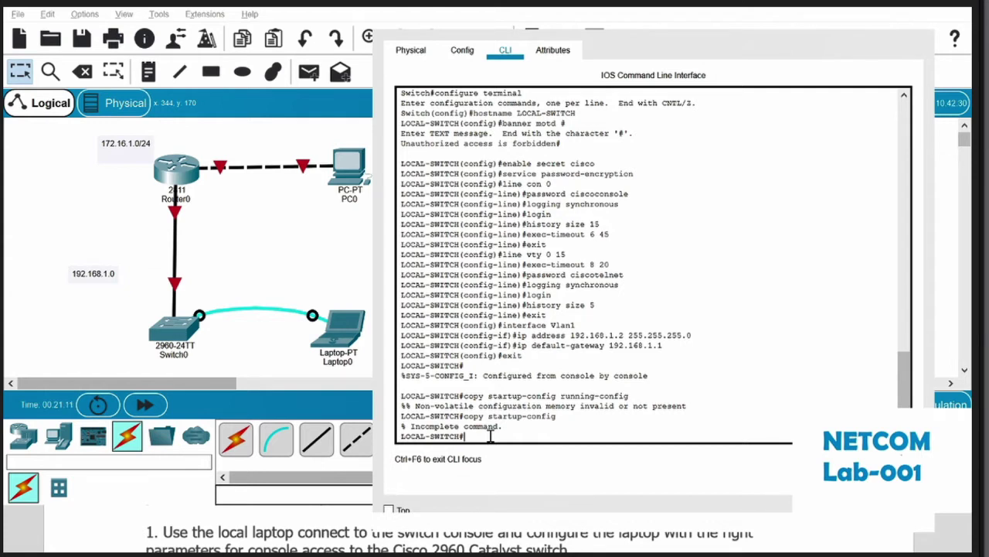
Step: Recall the copy command, change its source to running, and review the NVRAM error
key("Up")
key("BackSpace")
key("BackSpace")
key("BackSpace")
key("BackSpace")
key("BackSpace")
key("BackSpace")
key("BackSpace")
key("BackSpace")
key("BackSpace")
key("BackSpace")
key("BackSpace")
key("BackSpace")
key("BackSpace")
key("BackSpace")
type("running")
left_click_drag(623, 405, 536, 398)
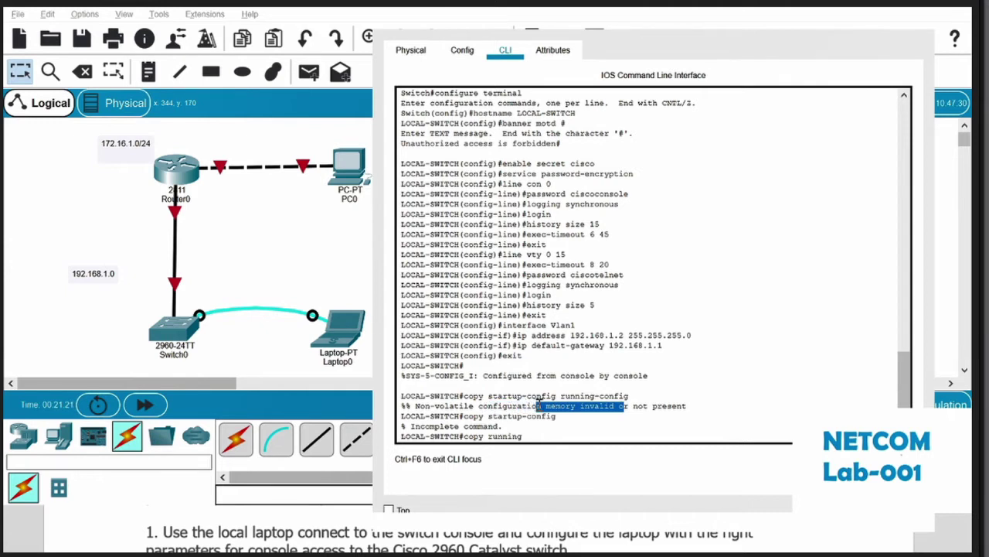
left_click(533, 399)
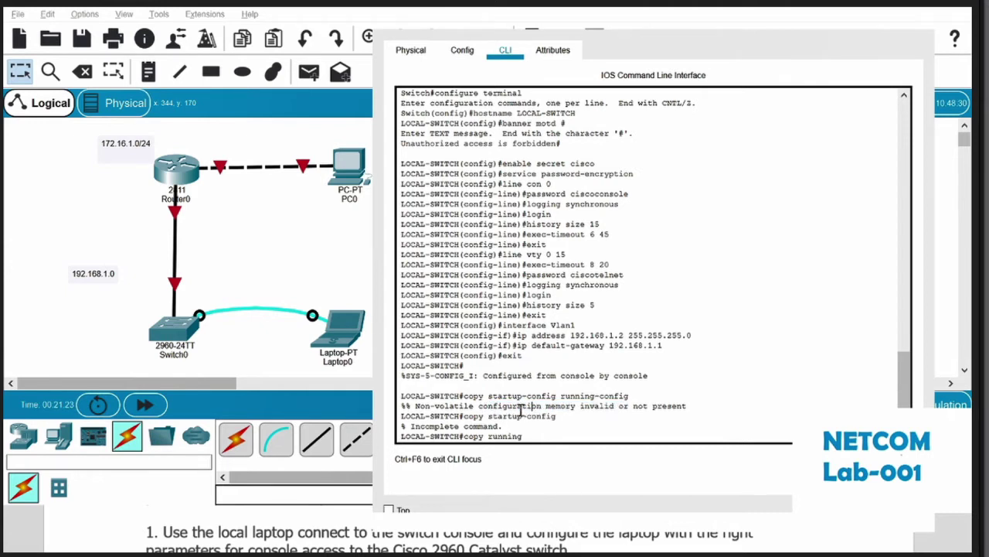
left_click_drag(502, 396, 621, 396)
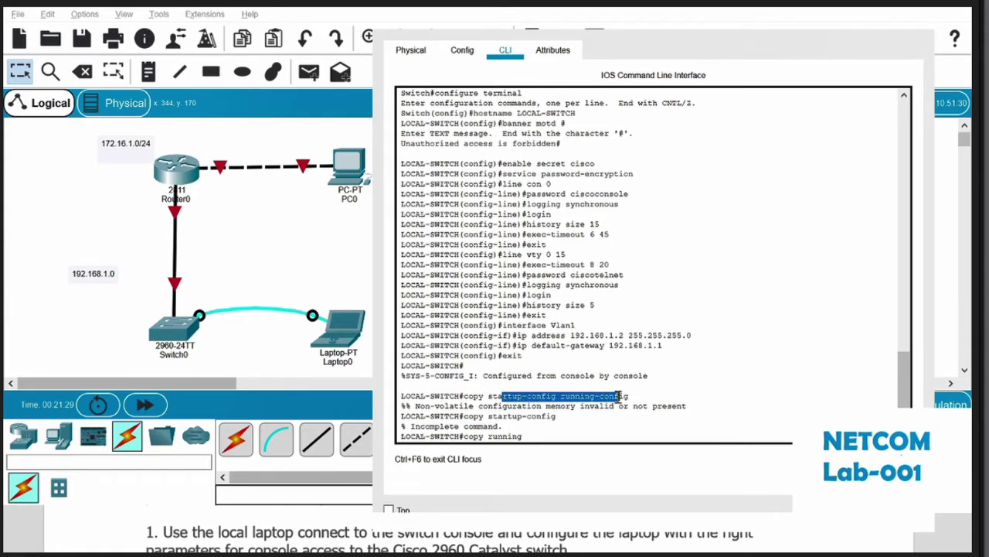
left_click_drag(620, 396, 620, 396)
left_click(544, 435)
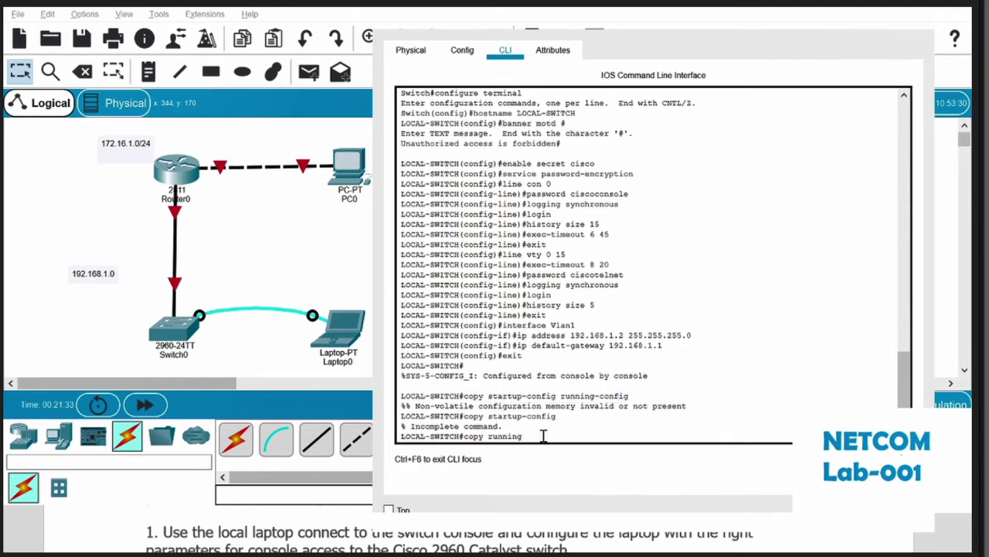
Step: Run copy running-config startup, retrying after lab001, and accept startup-config to get [OK]
type("-config startup")
key("Return")
type("lab001")
key("Return")
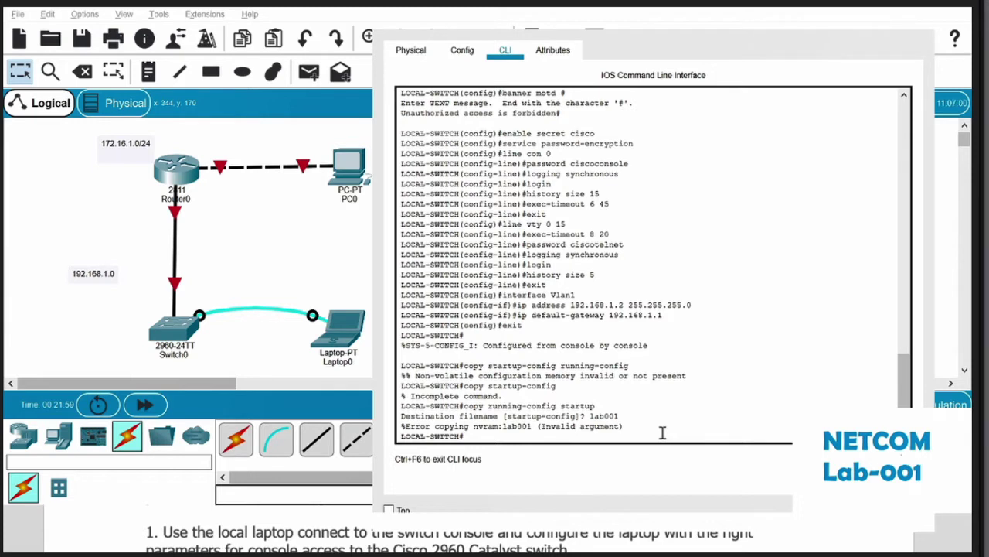
key("Up")
key("Return")
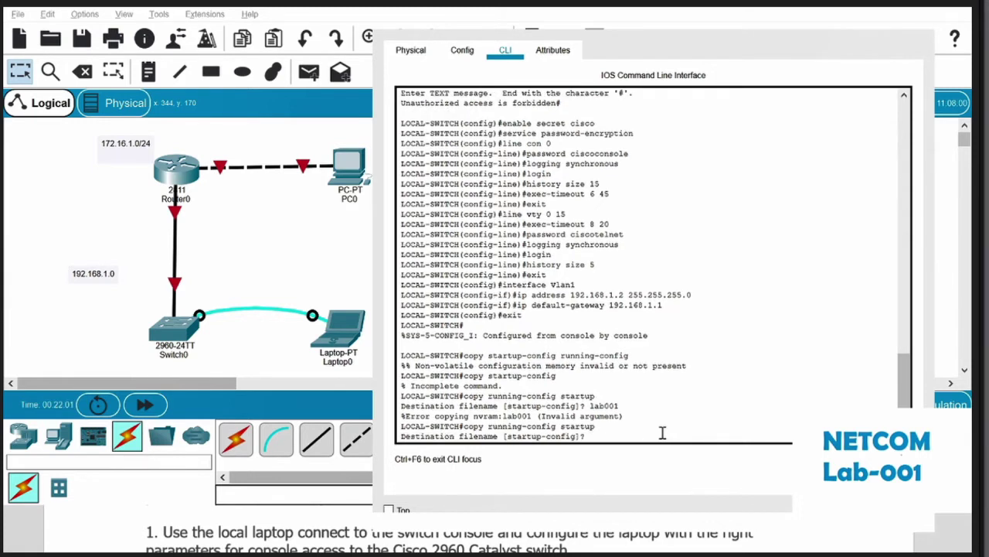
key("Return")
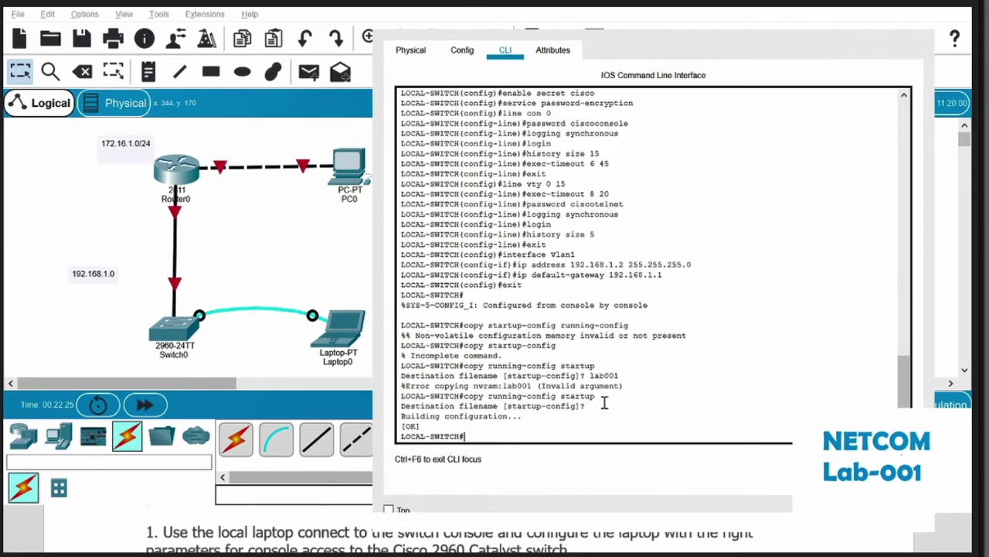
type("show running config")
Step: Correct the misspelled show command to show running-config, listing the 1525-byte config with hostname LOCAL-SWITCH
key("Return")
key("Up")
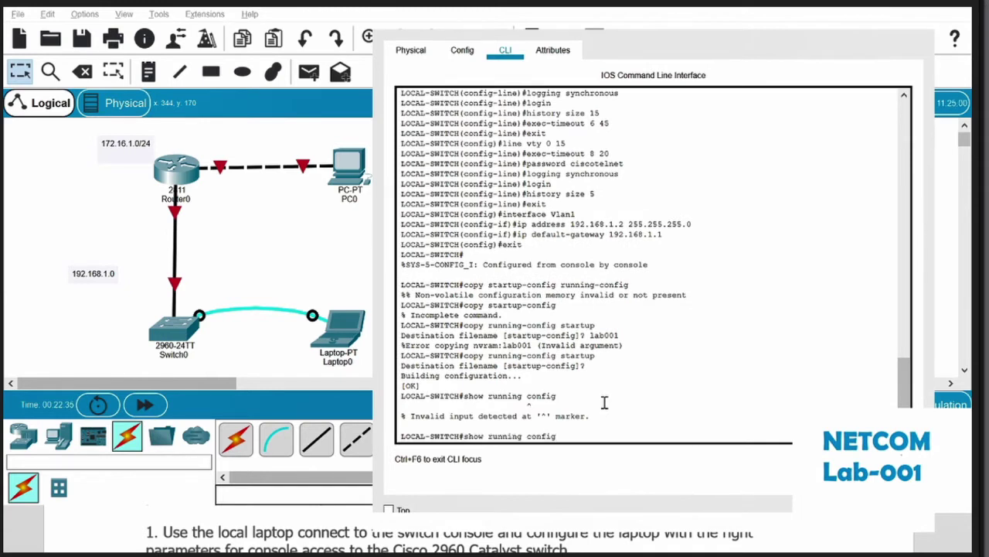
key("BackSpace")
key("BackSpace")
key("BackSpace")
key("BackSpace")
key("BackSpace")
key("BackSpace")
key("BackSpace")
key("BackSpace")
type("-config")
key("Return")
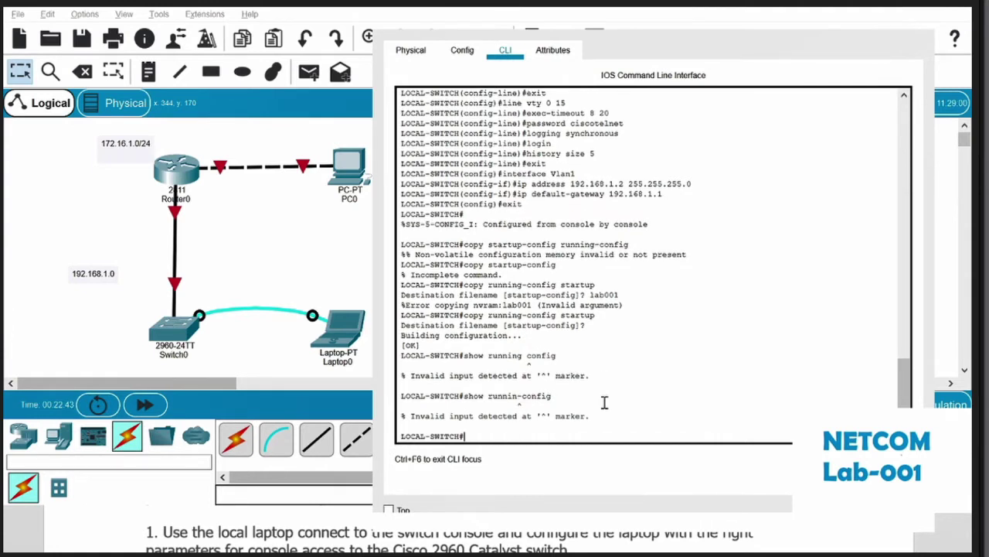
left_click_drag(521, 406, 516, 398)
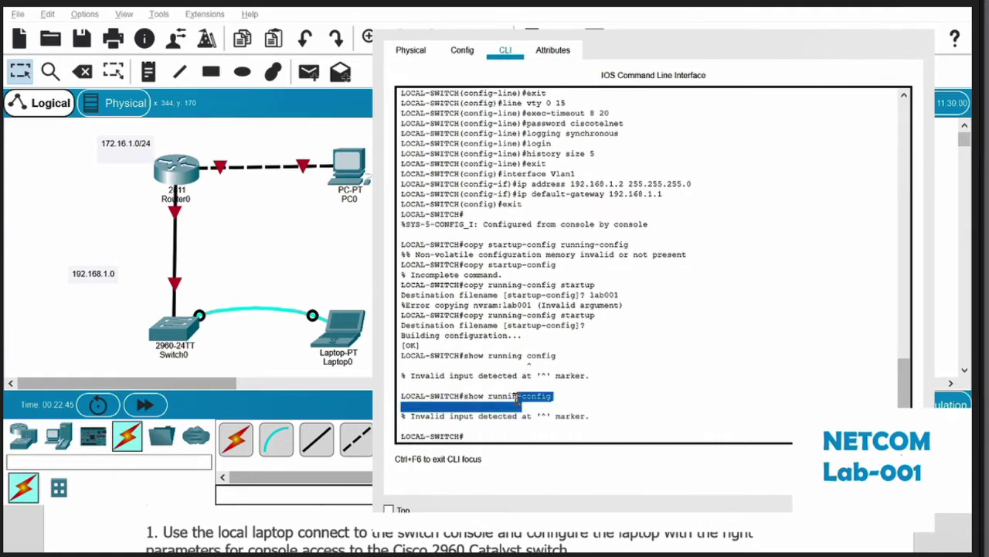
left_click(516, 398)
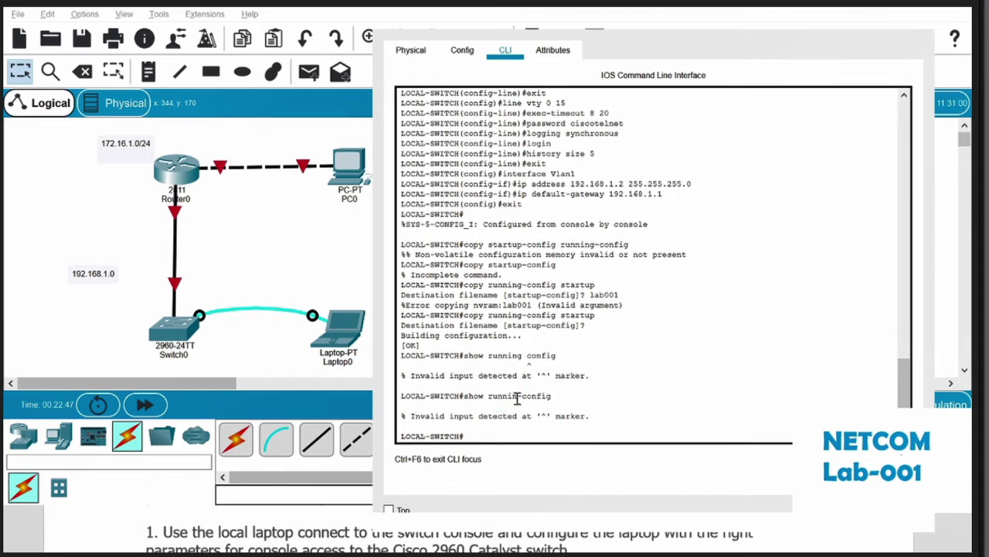
key("Up")
key("BackSpace")
type("-config")
key("Return")
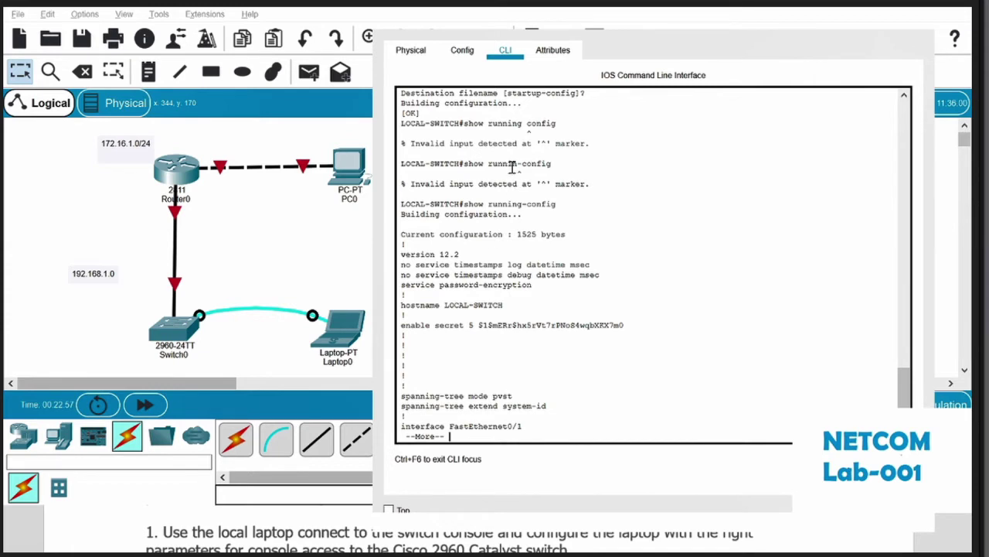
Step: Page through the running-config listing, checking the hostname LOCAL-SWITCH line
scroll(527, 331, "down", 1)
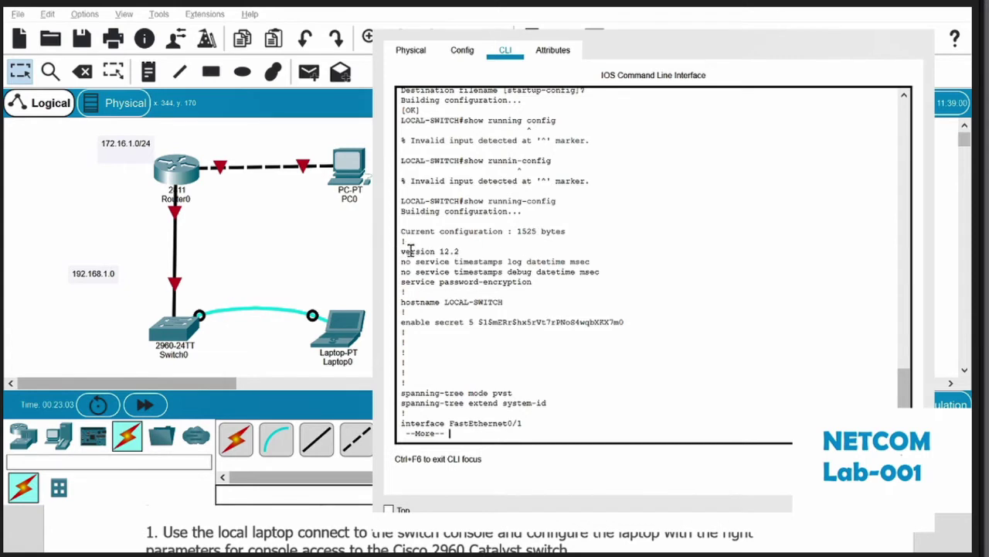
key("Return")
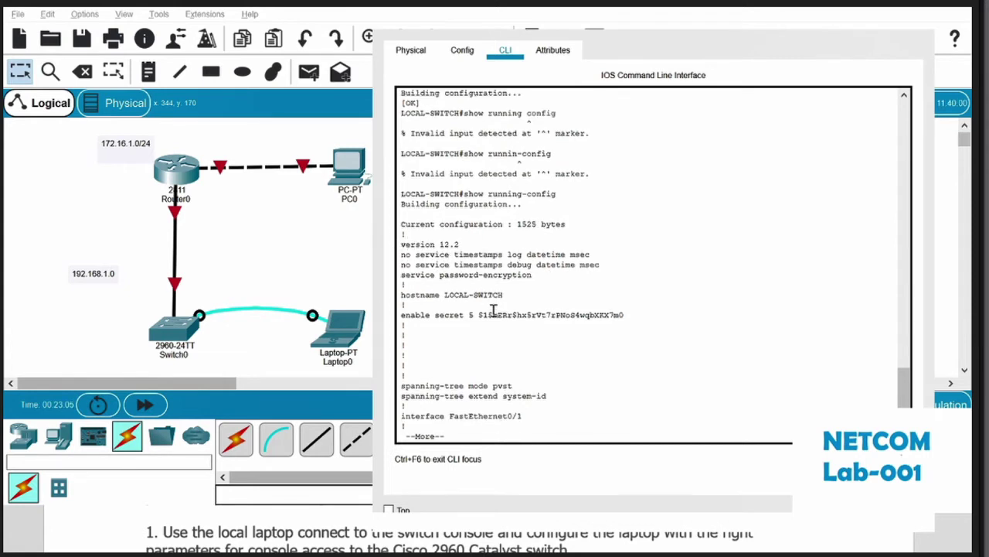
left_click_drag(502, 295, 453, 287)
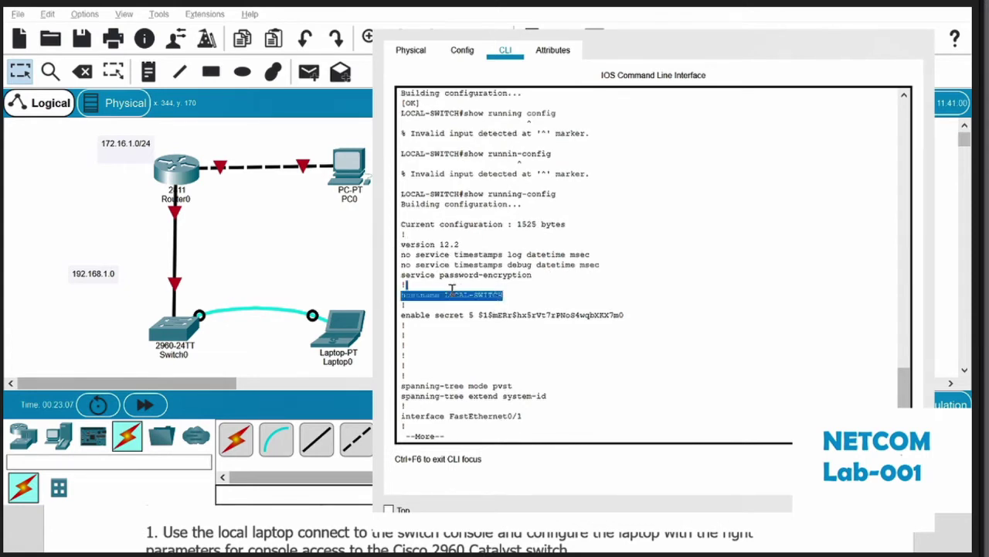
key("Return")
key("Return")
key("Return")
key("Return")
key("Return")
key("Return")
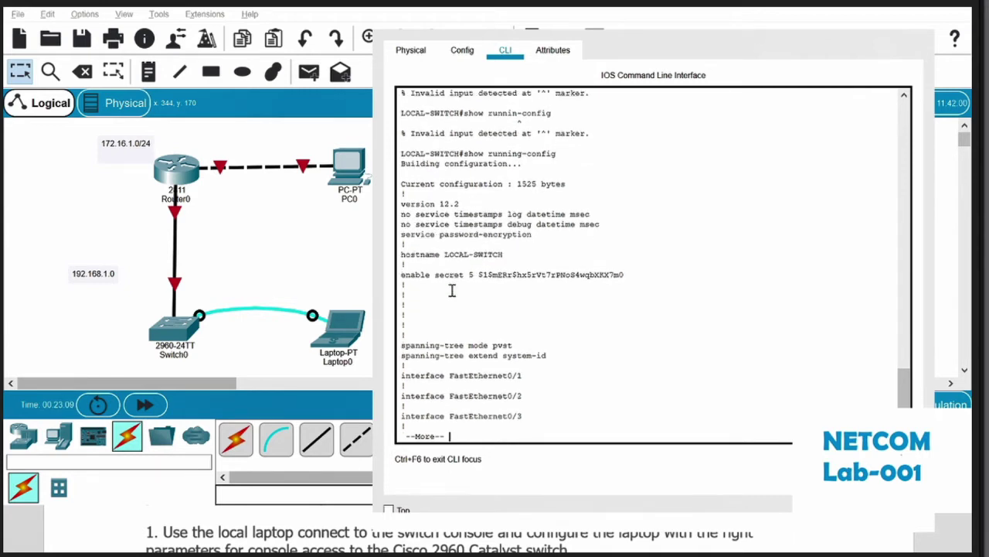
key("Return")
key("Return")
key("Return")
key("Return")
key("Return")
key("Return")
key("Return")
key("Return")
key("Return")
key("Return")
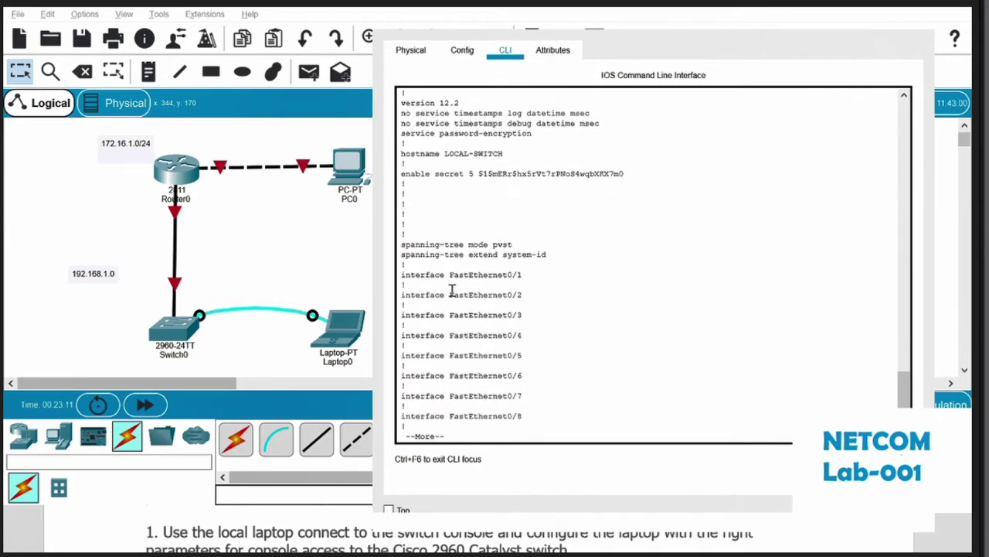
key("Return")
key("Return")
key("Return")
key("Return")
key("Return")
key("Return")
key("Return")
key("Return")
key("Return")
key("Return")
key("Return")
key("Return")
key("Return")
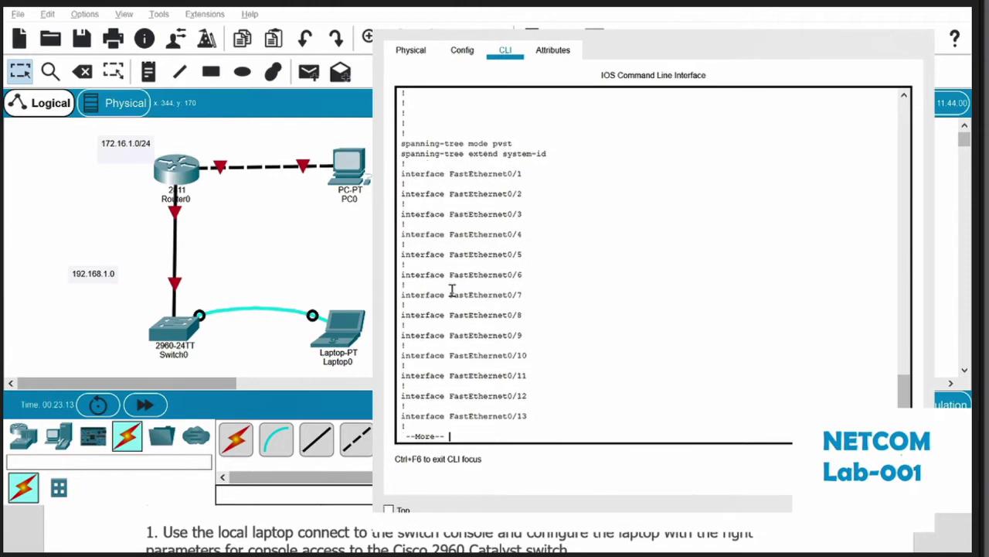
key("Return")
key("Return")
key("Return")
key("Return")
key("Return")
key("Return")
key("Return")
key("Return")
key("Return")
key("Return")
key("Return")
key("Return")
key("Return")
key("Return")
key("Return")
key("Return")
key("Return")
key("Return")
key("Return")
key("Return")
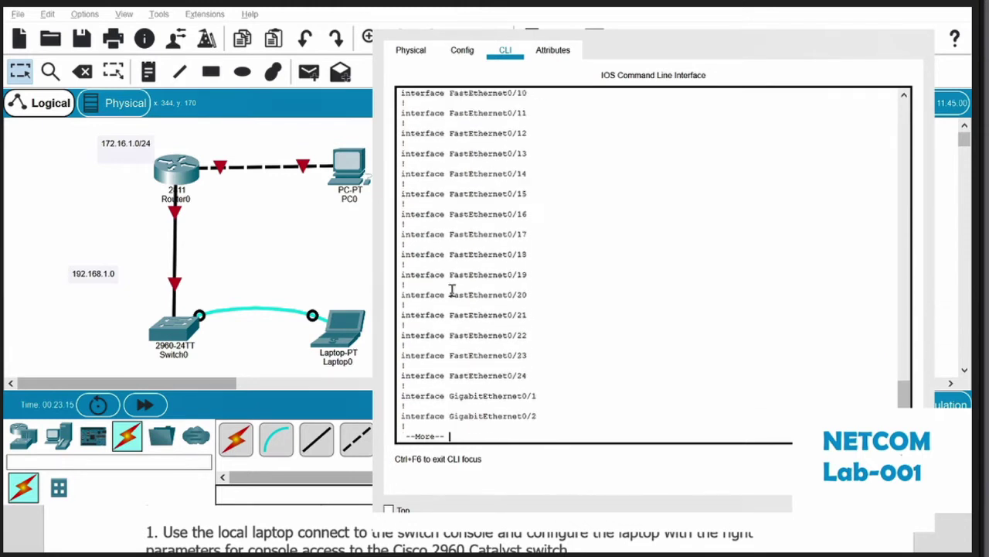
Step: Reveal the Vlan1, banner and console line settings, then quit to fresh LOCAL-SWITCH# prompts
key("Return")
key("Return")
key("Return")
key("Return")
key("Return")
key("Return")
key("Return")
key("Return")
key("Return")
key("Return")
key("Return")
key("Return")
key("Return")
key("Return")
key("Return")
key("Return")
key("Return")
key("Return")
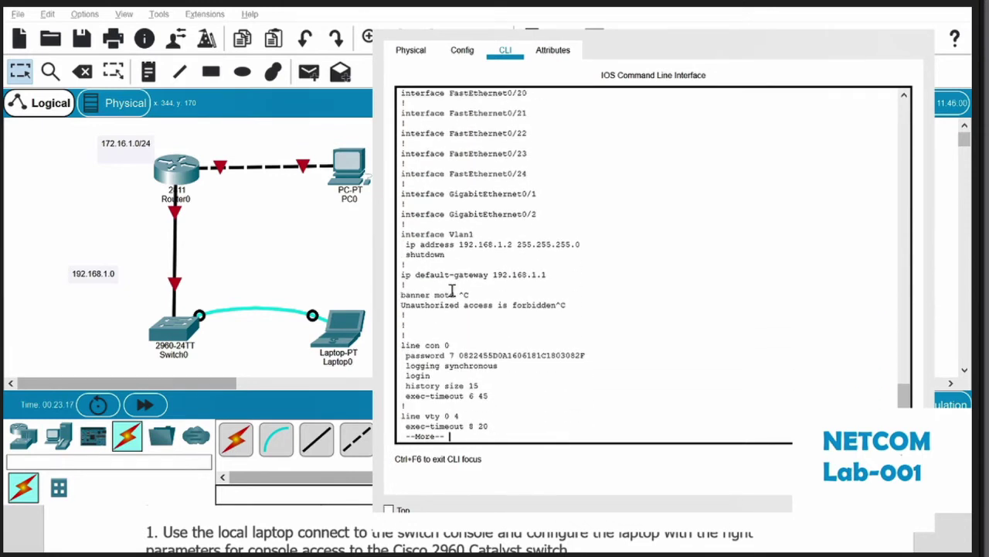
left_click_drag(445, 255, 398, 234)
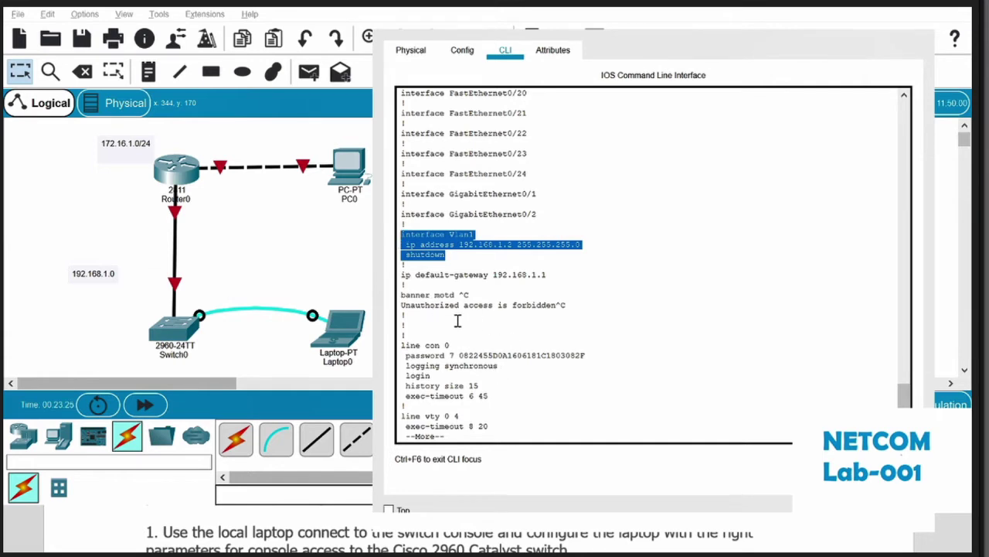
scroll(534, 309, "down", 1)
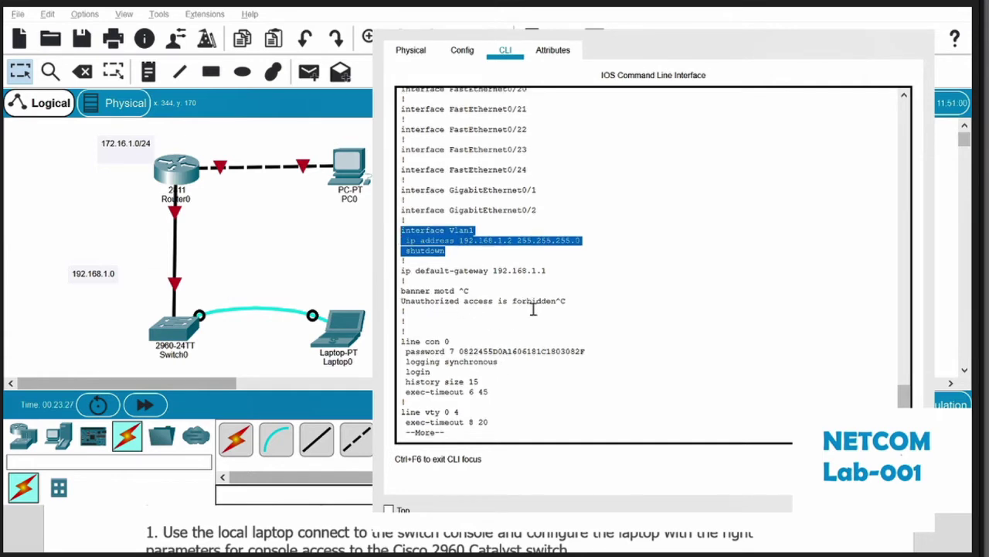
left_click(518, 367)
key("q")
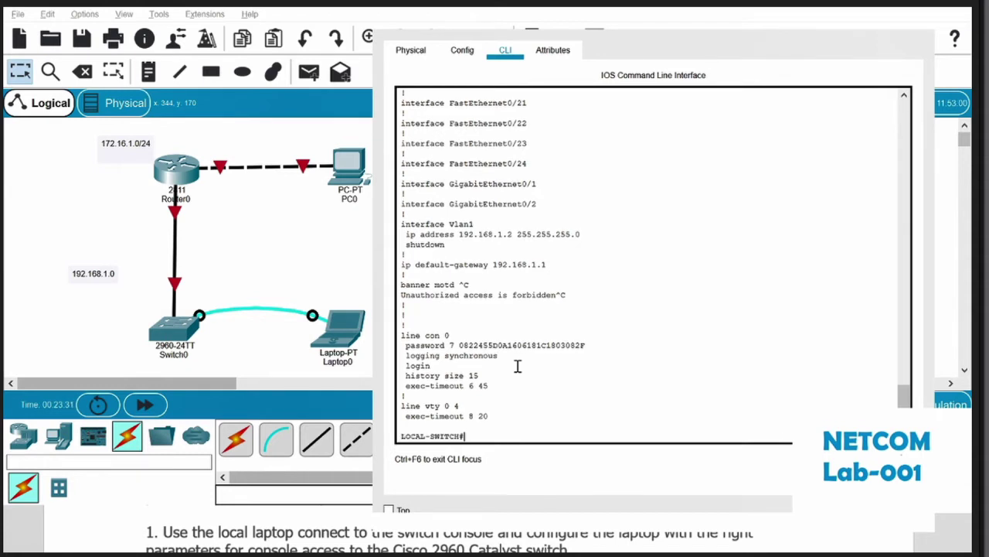
key("Return")
key("Return")
key("Return")
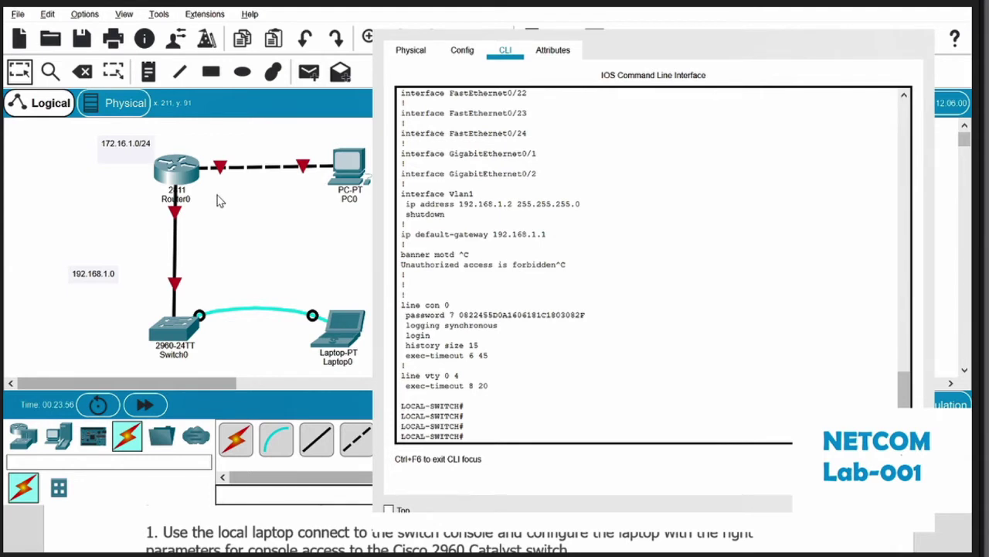
Step: Inspect the switch's Physical view, Config tab and FastEthernet0/1 settings, then close its window
left_click(189, 329)
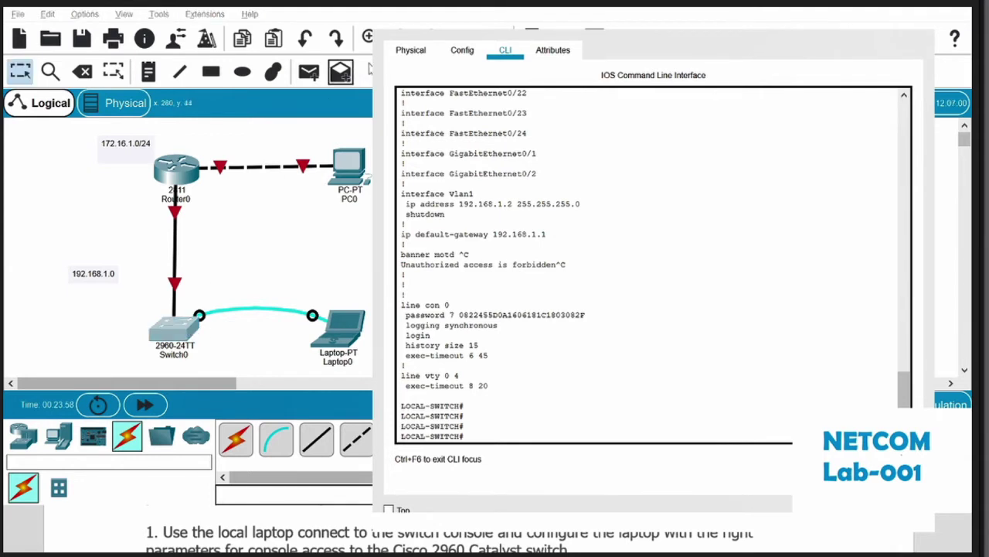
left_click(409, 52)
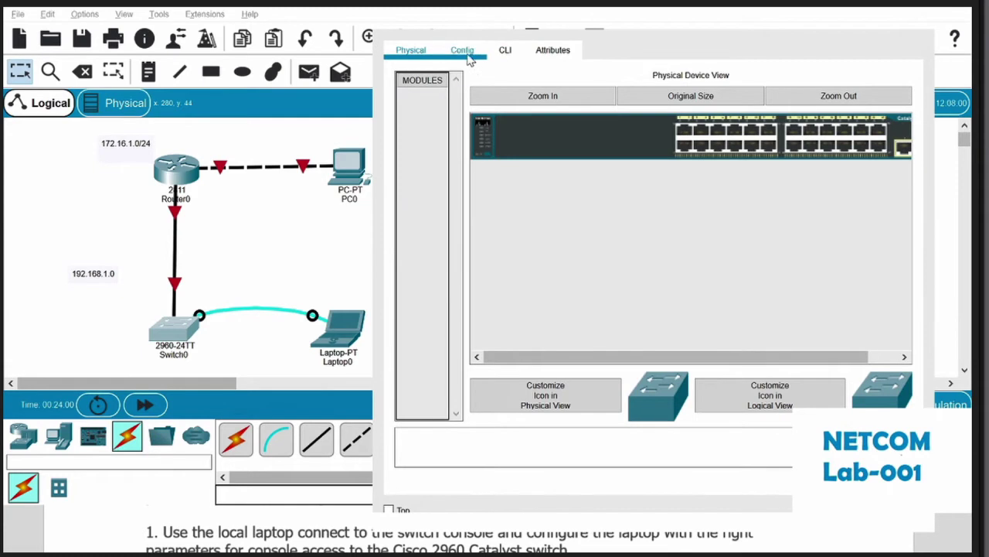
left_click(463, 54)
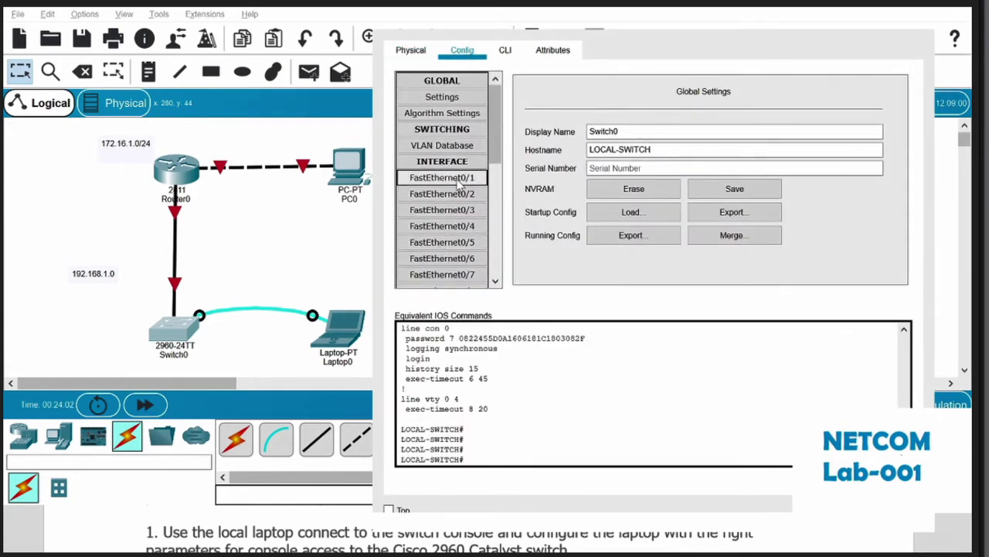
left_click(479, 180)
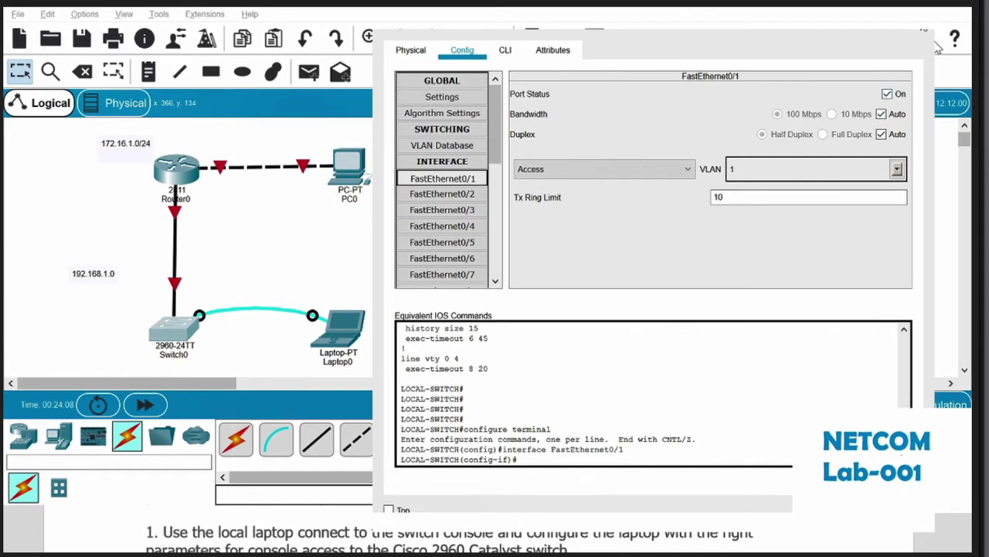
left_click(926, 31)
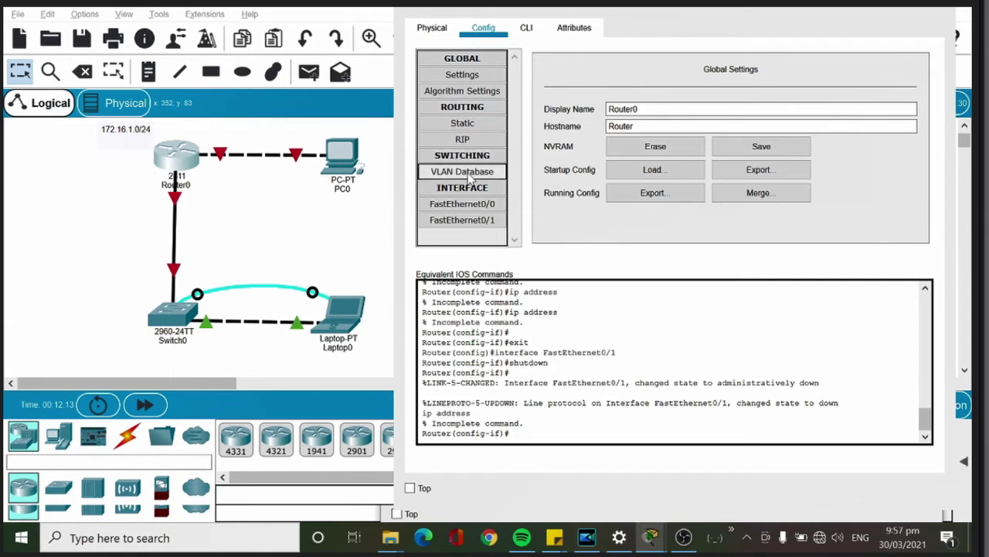
Step: Select FastEthernet0/0 under INTERFACE in Router0's Config tab
left_click(480, 205)
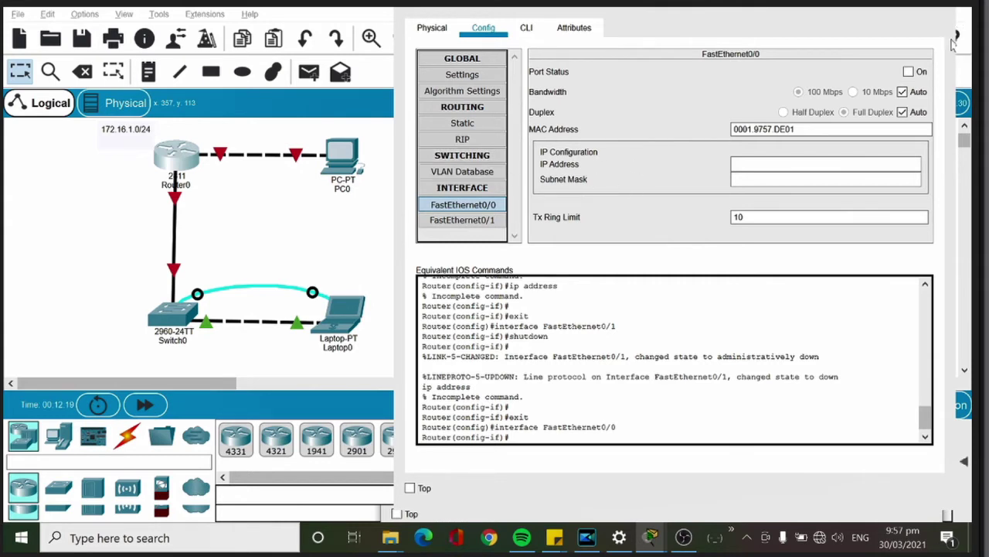
Step: Switch Router0's FastEthernet0/0 Port Status to On
left_click(909, 72)
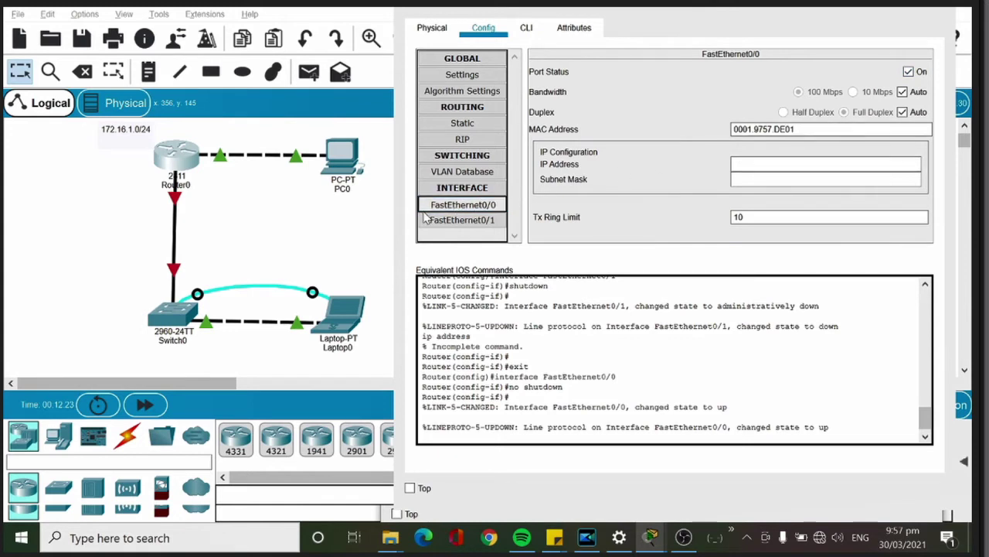
left_click(495, 209)
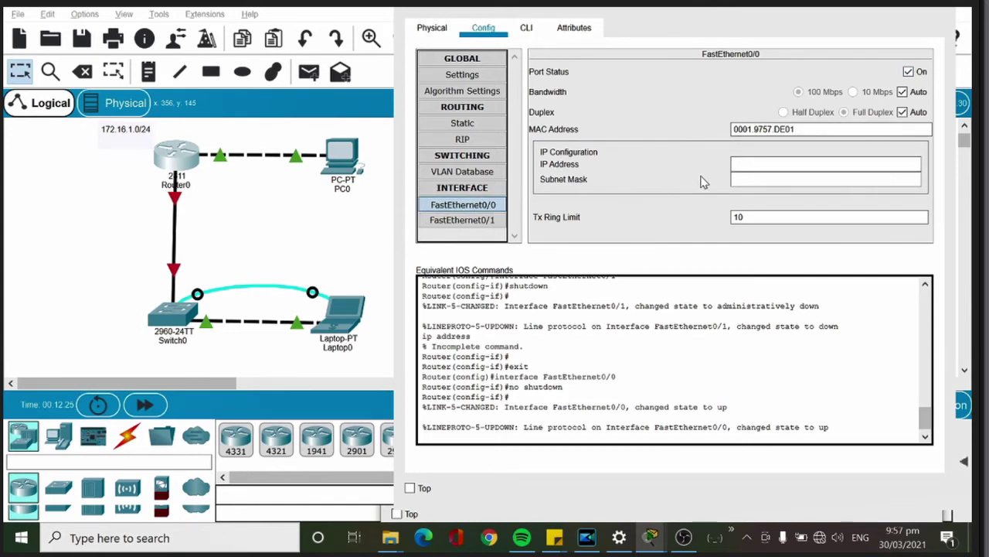
left_click(811, 168)
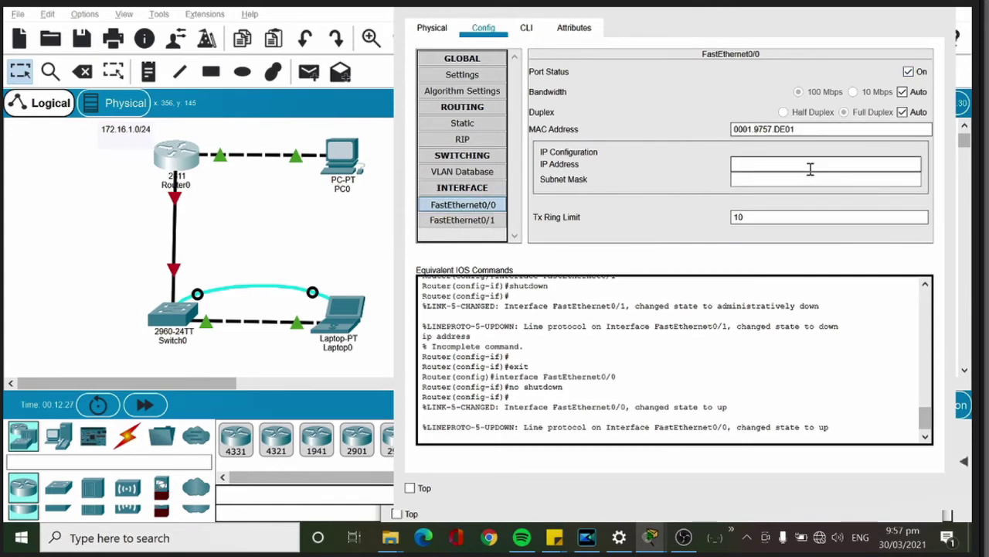
left_click(263, 210)
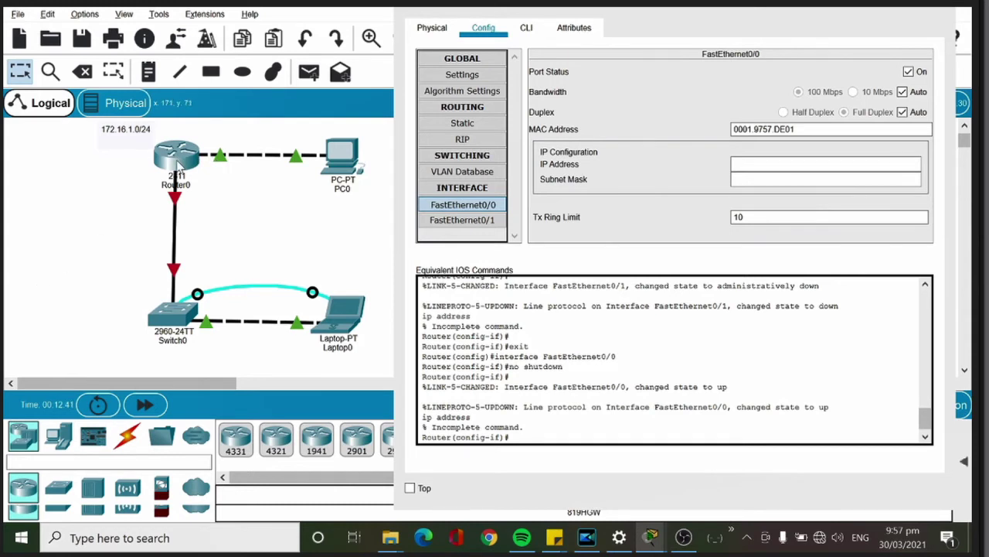
left_click(176, 163)
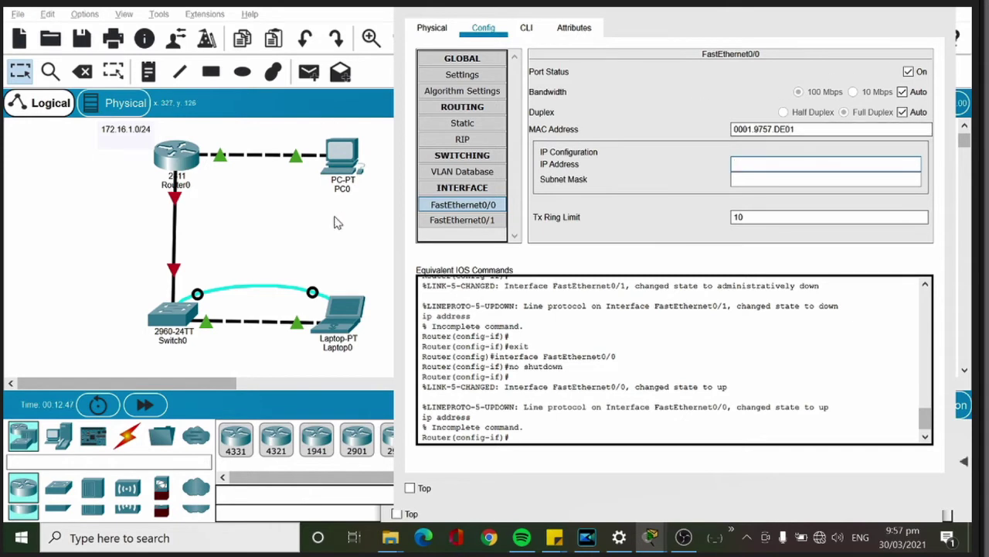
Step: Switch FastEthernet0/1 Port Status to On, then return to FastEthernet0/0
left_click(449, 220)
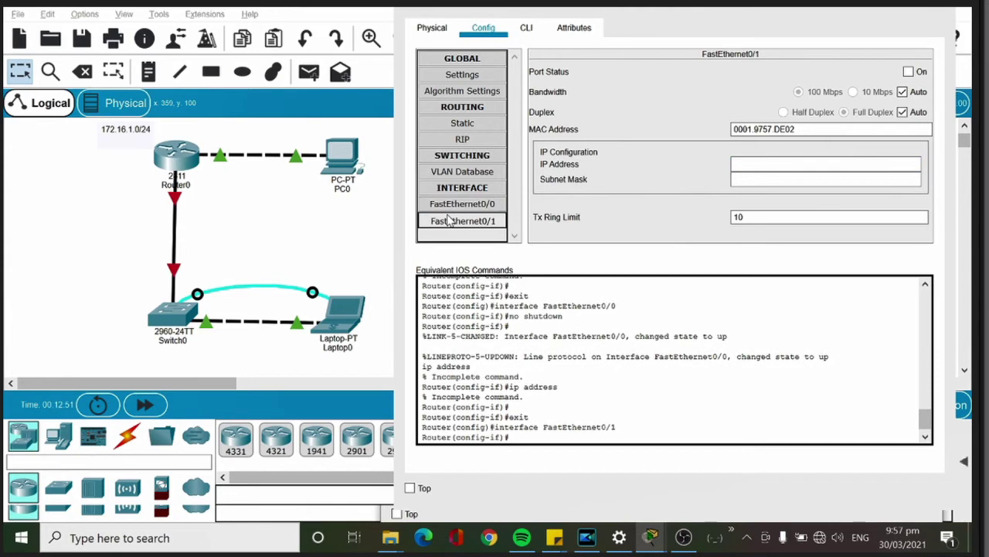
left_click(910, 72)
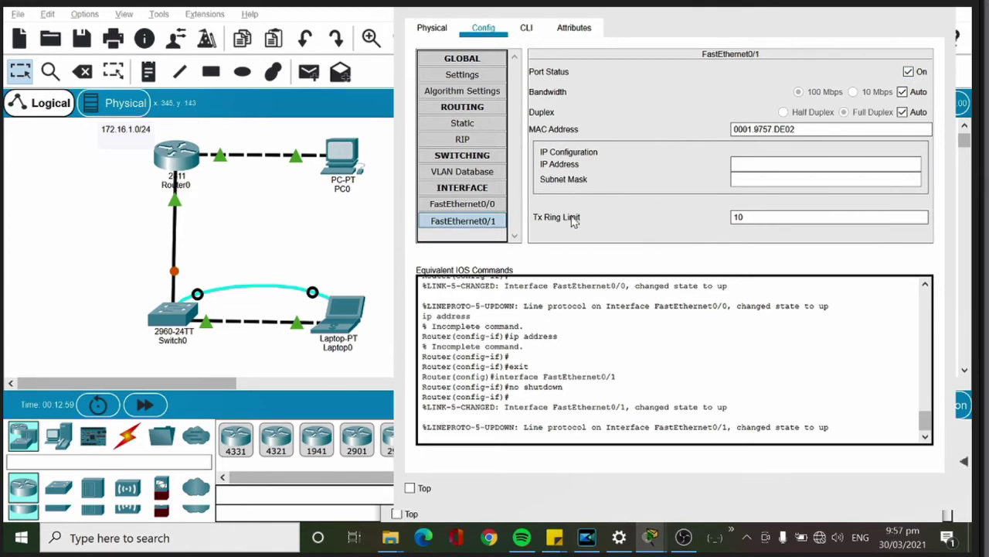
left_click(455, 207)
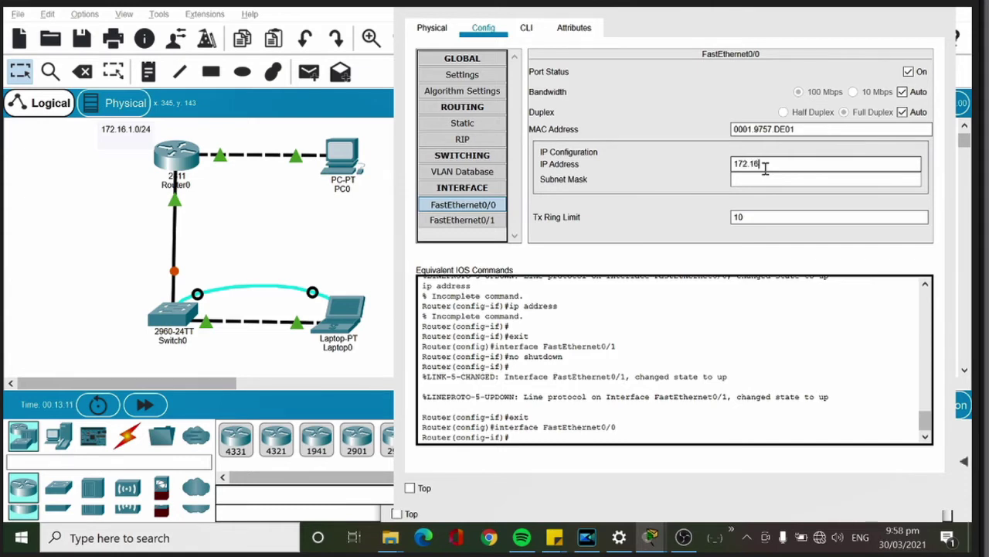
Step: Finish FastEthernet0/0's address as 172.16.1.1, letting the 255.255.0.0 mask auto-fill
type(".1.1")
key("Tab")
left_click_drag(782, 165, 722, 166)
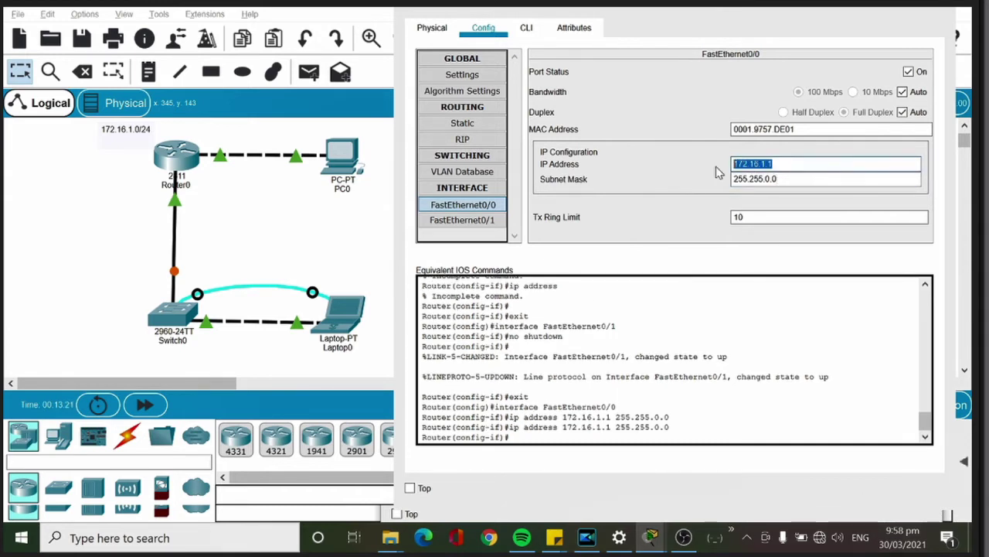
Step: Give FastEthernet0/1 the address 192.168.1.1 with mask 255.255.255.0 and apply it
left_click(457, 220)
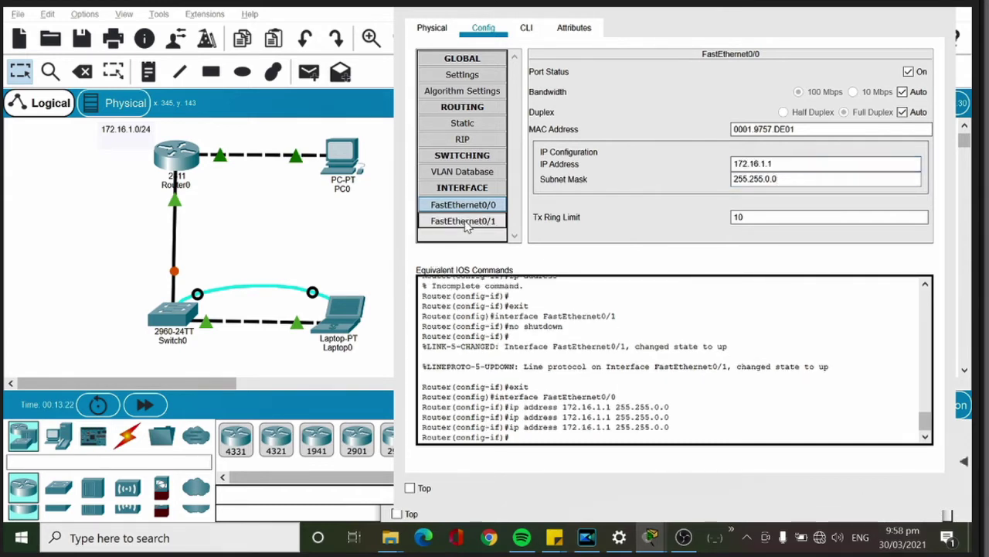
left_click(740, 166)
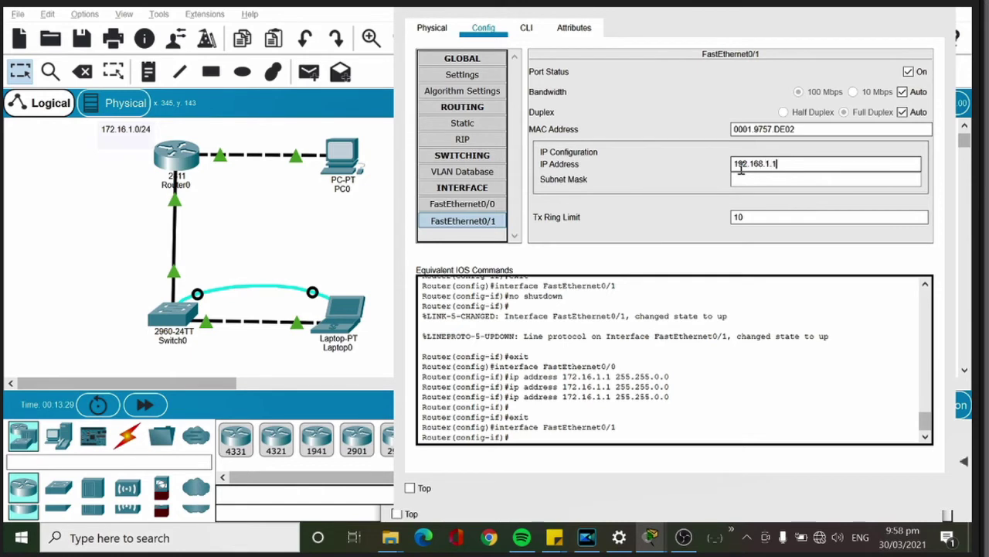
type("192.168.1.1")
key("Tab")
left_click_drag(781, 164, 727, 164)
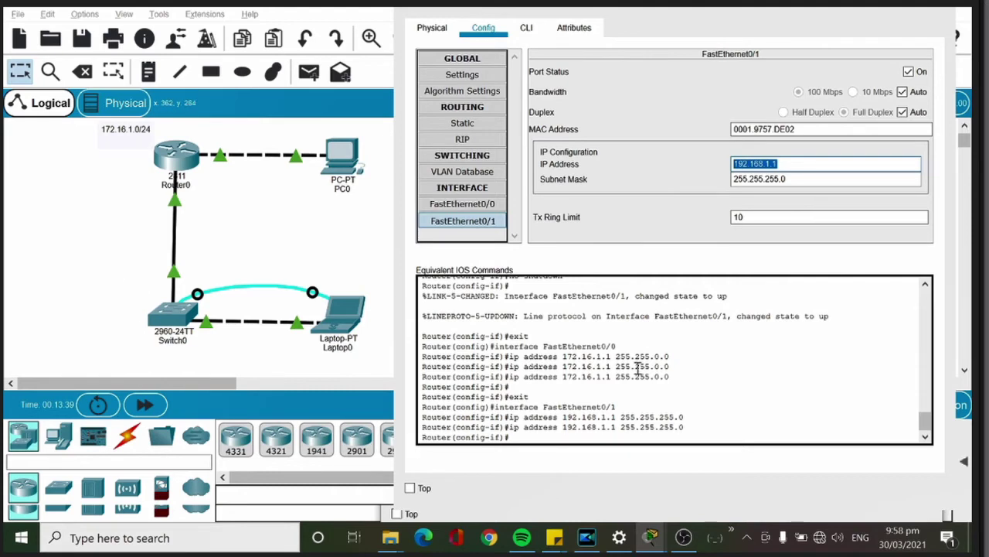
left_click_drag(700, 438, 569, 447)
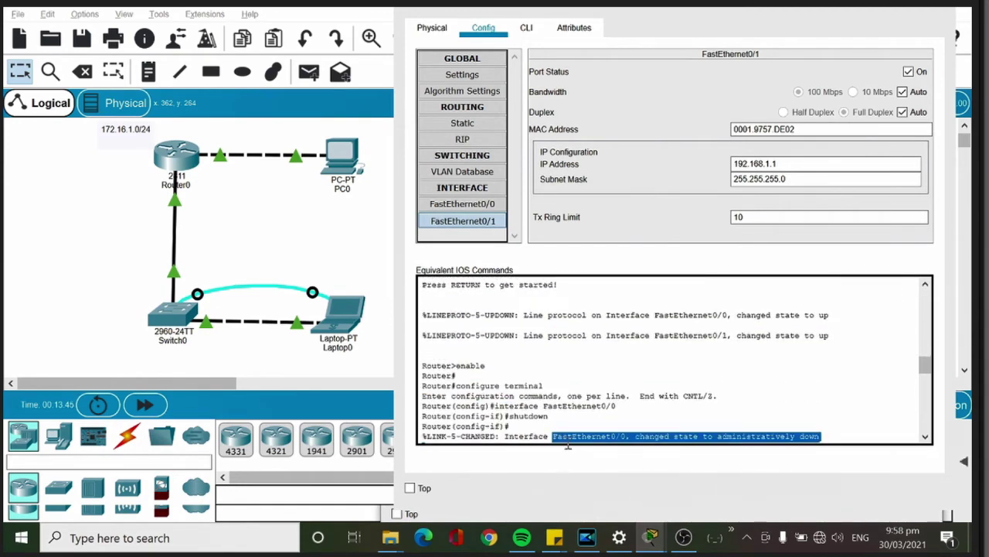
key("ctrl+a")
left_click(592, 433)
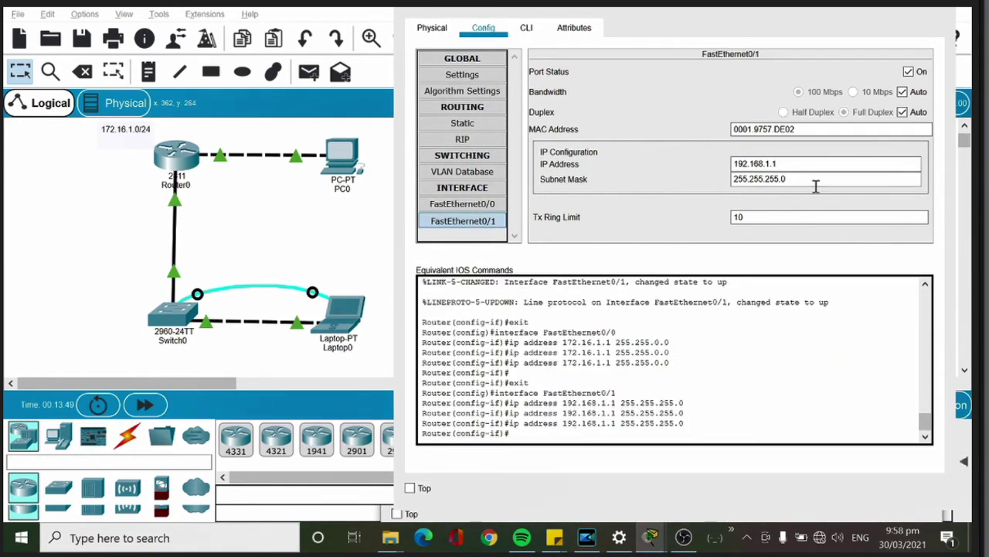
left_click(799, 161)
left_click_drag(802, 161, 695, 145)
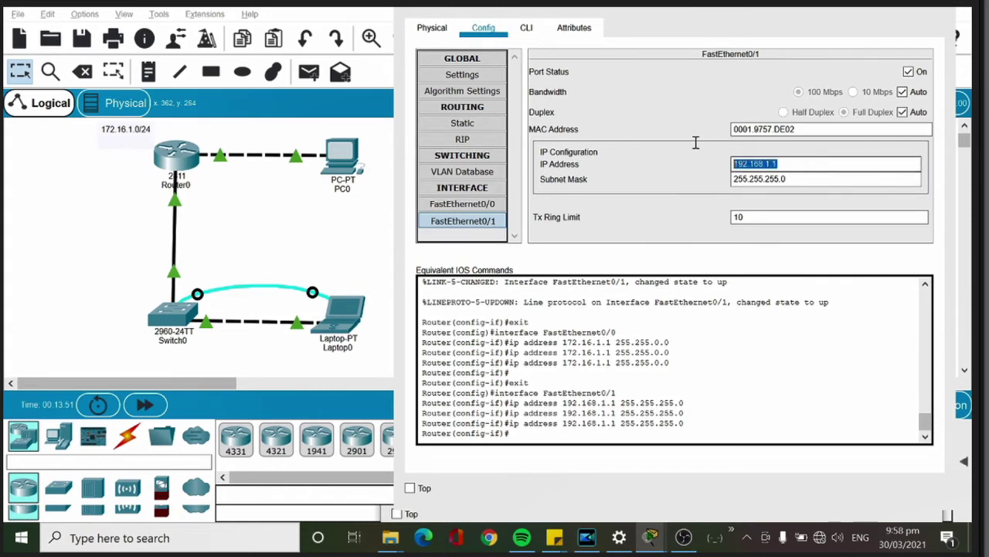
key("Return")
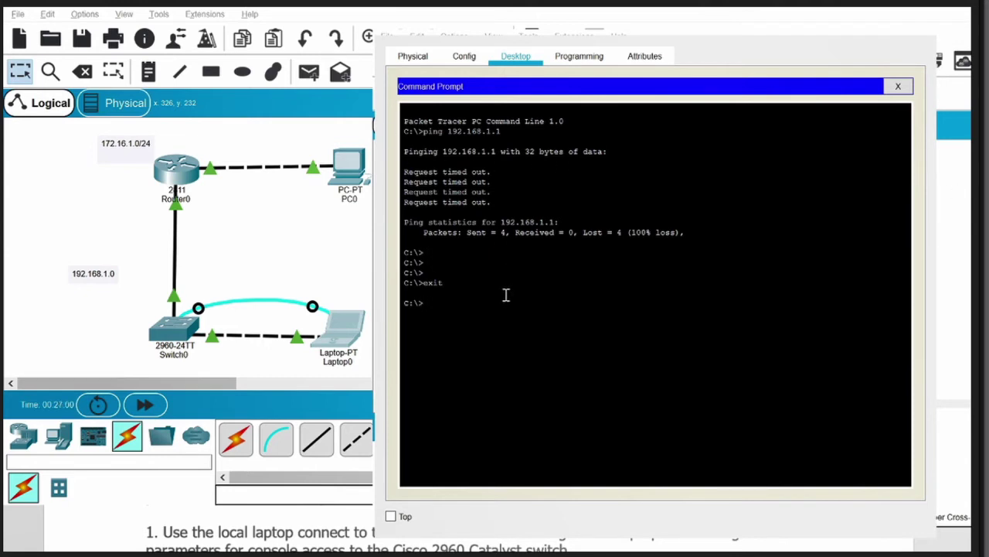
Step: Set Laptop0's IP Configuration to 192.168.1.2, mask 255.255.255.0, gateway 192.168.1.1
left_click(898, 86)
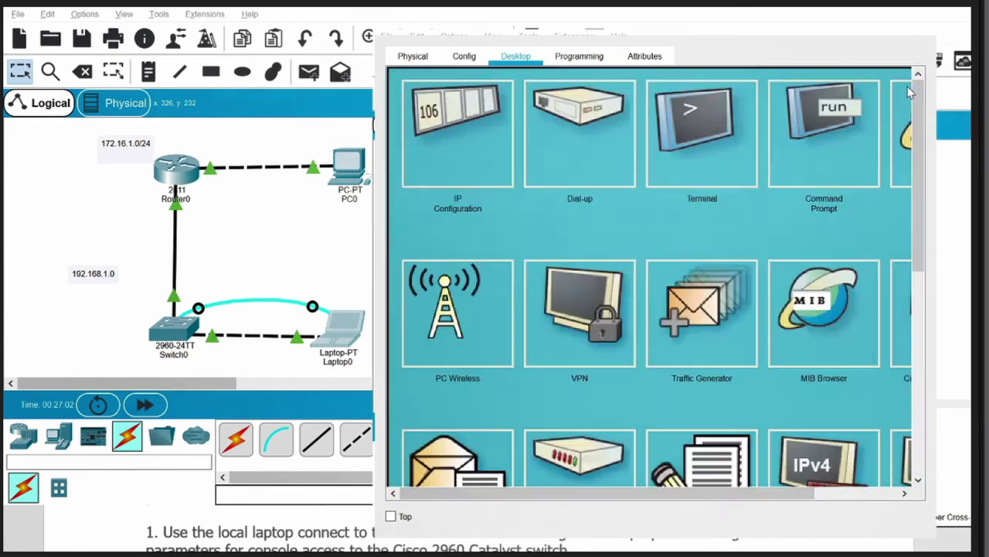
left_click(501, 98)
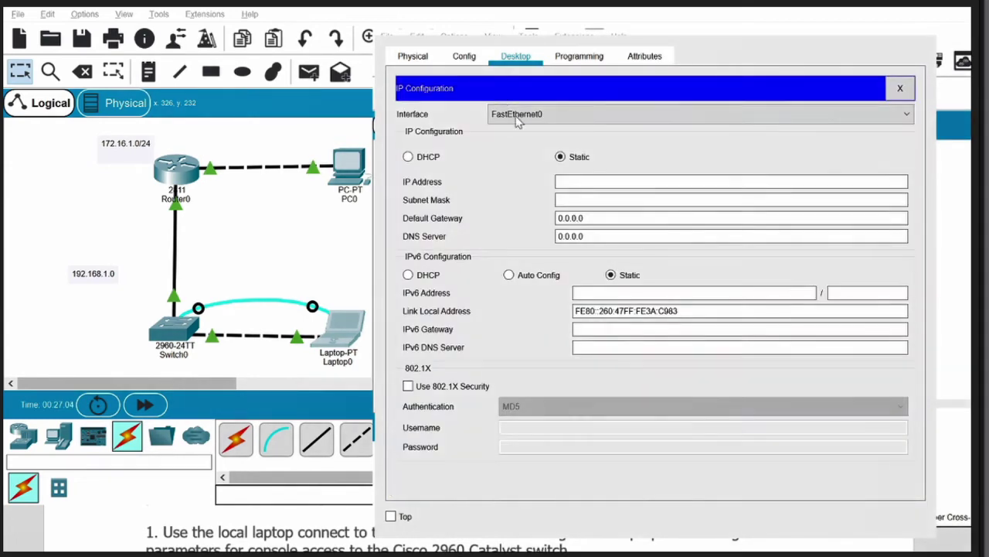
left_click(660, 181)
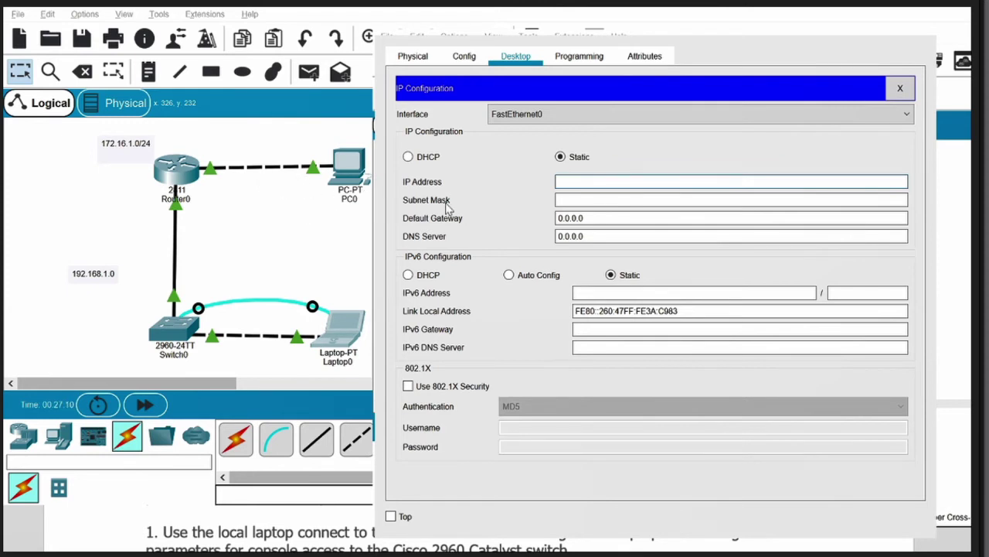
type("192.1")
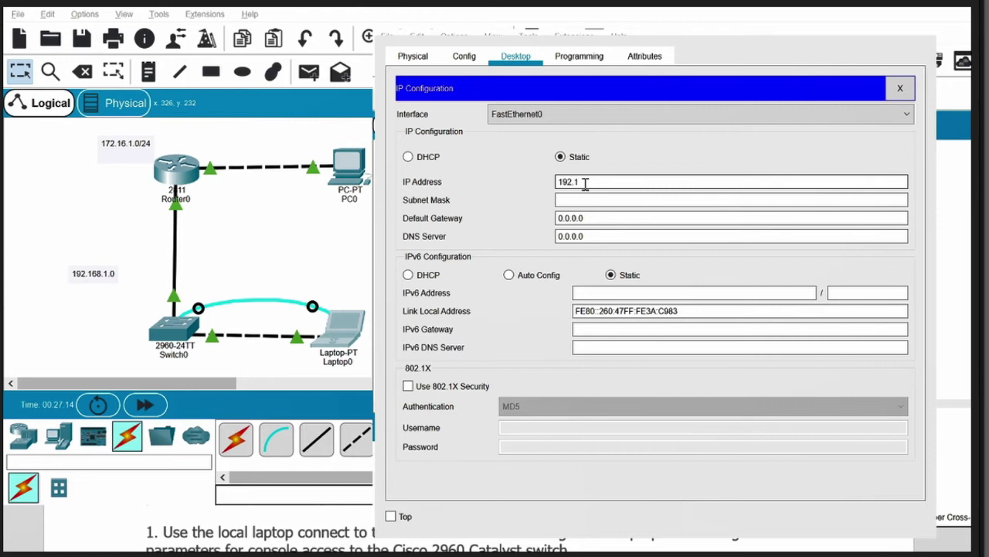
type("68.1")
key("BackSpace")
type(".2")
left_click(602, 199)
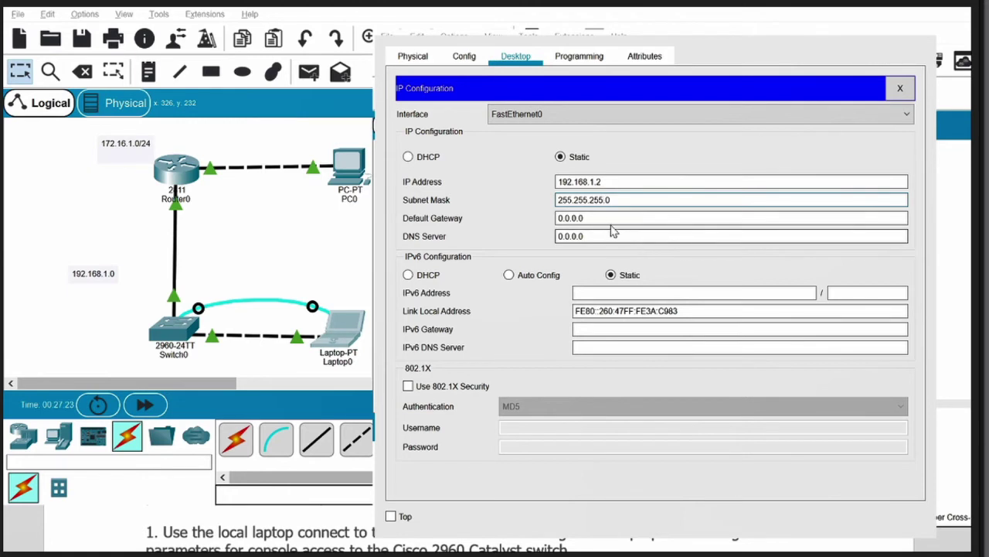
left_click_drag(610, 224, 526, 218)
type("1")
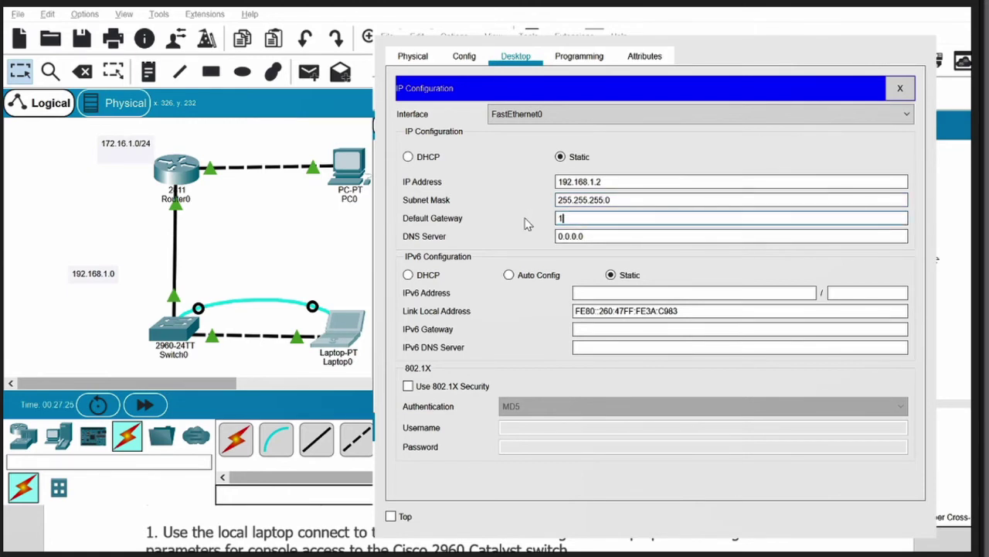
type("92.168.1.1")
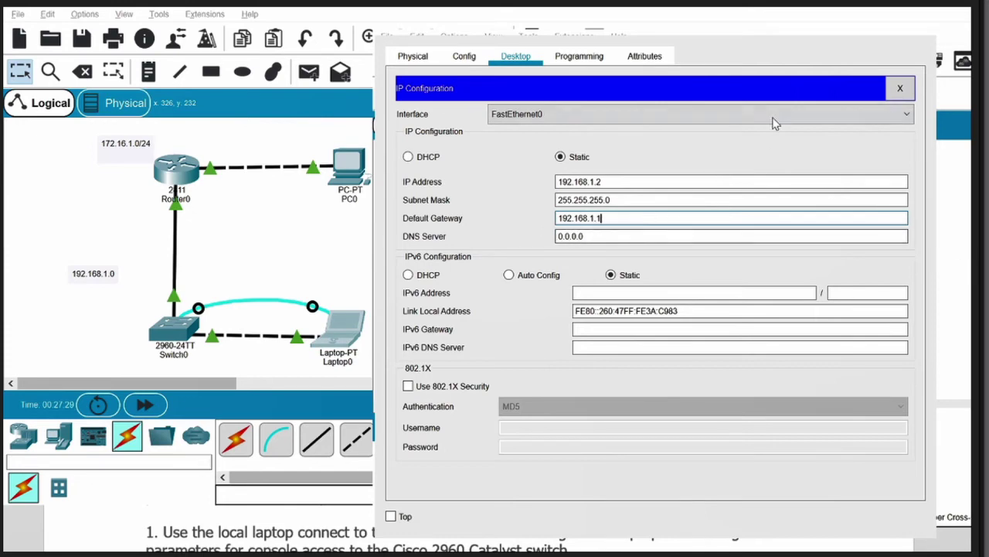
left_click(898, 89)
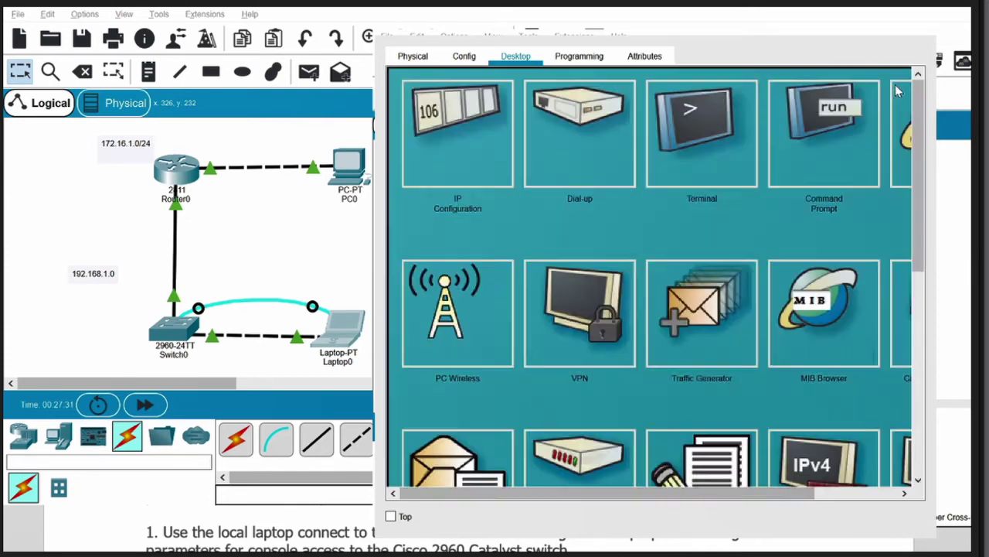
Step: From Laptop0's command prompt, ping 192.168.1.2 and the gateway 192.168.1.1
left_click(808, 170)
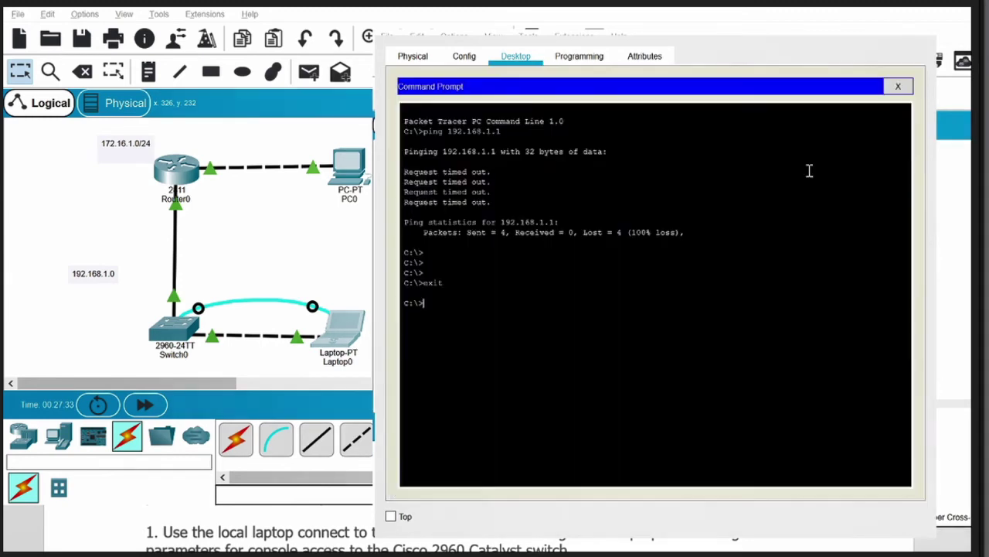
type("pi")
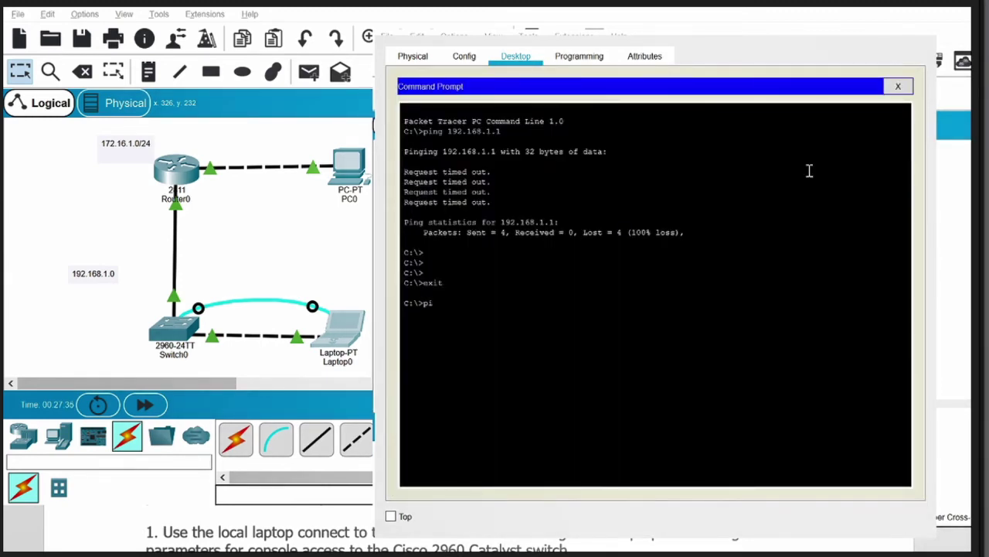
type("ng 192.168.1.2")
key("Return")
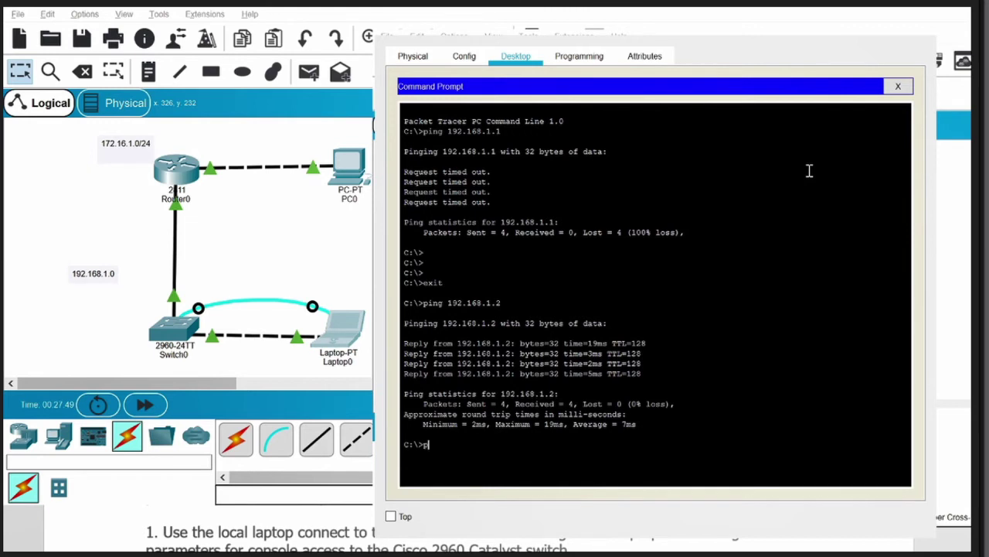
type("ing 192.168.1.1")
key("Return")
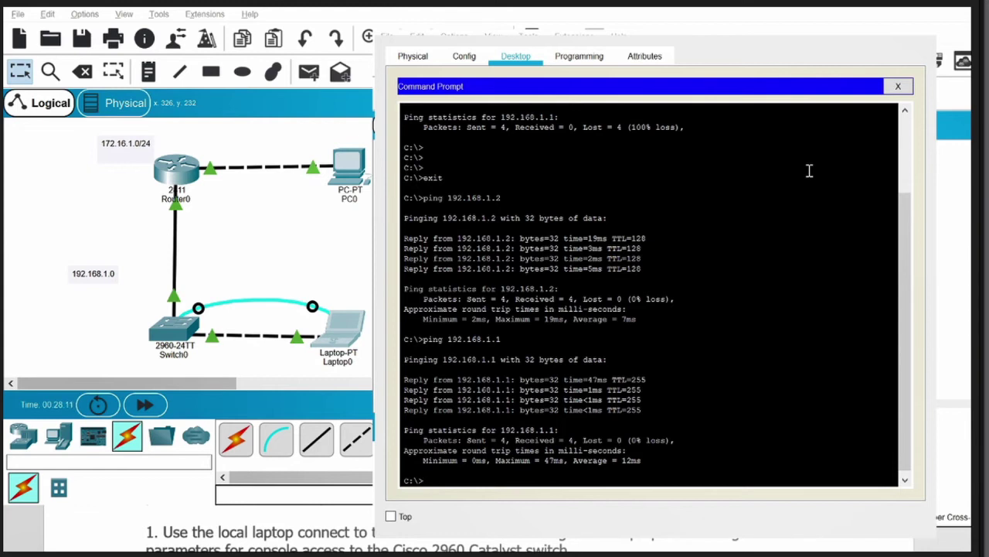
Step: Recall the last ping and edit its target to ping 172.16.1.0
key("Up")
key("BackSpace")
type("16.1.0")
key("Return")
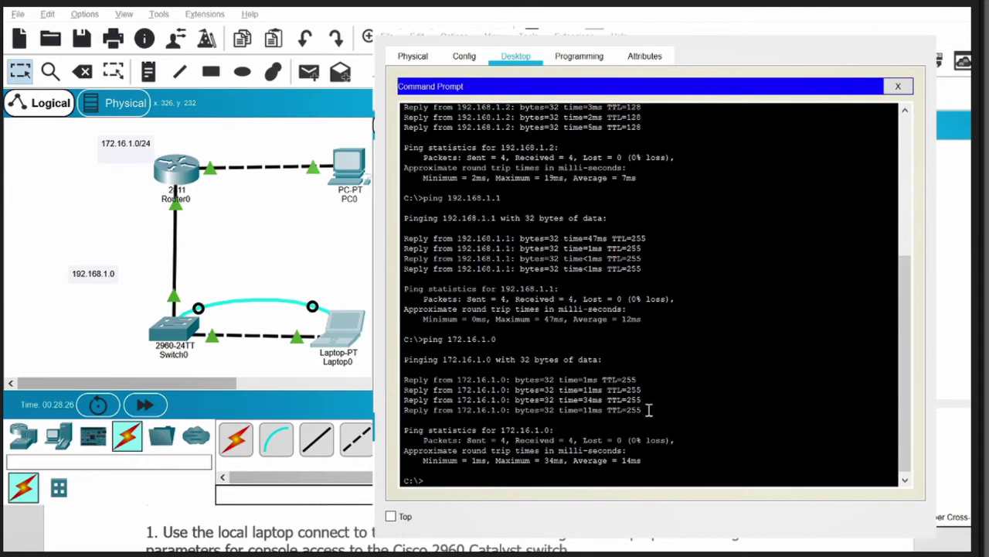
Step: Highlight the 172.16.1.0 ping replies and address, then close Laptop0's window
left_click_drag(649, 410, 415, 350)
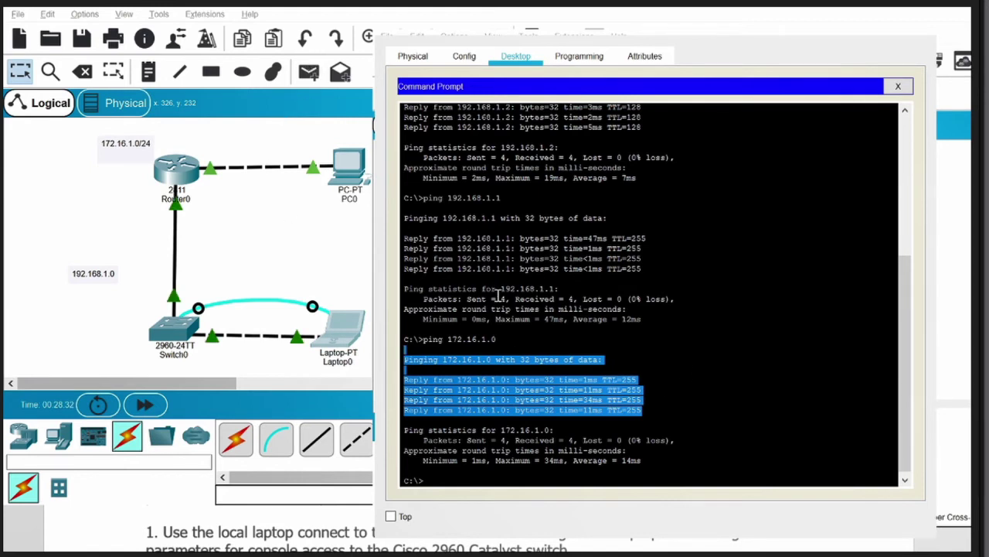
left_click(525, 398)
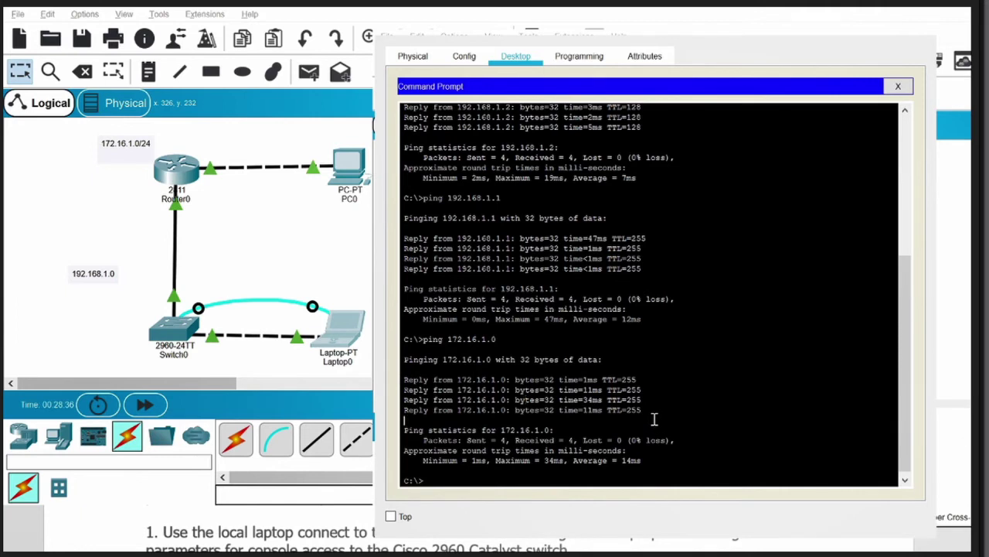
left_click_drag(656, 418, 401, 328)
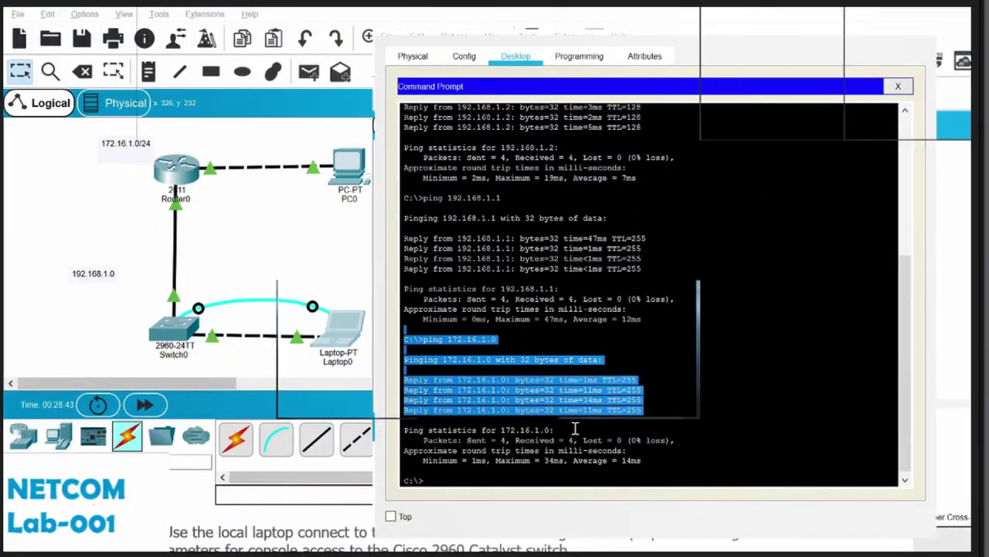
left_click(574, 425)
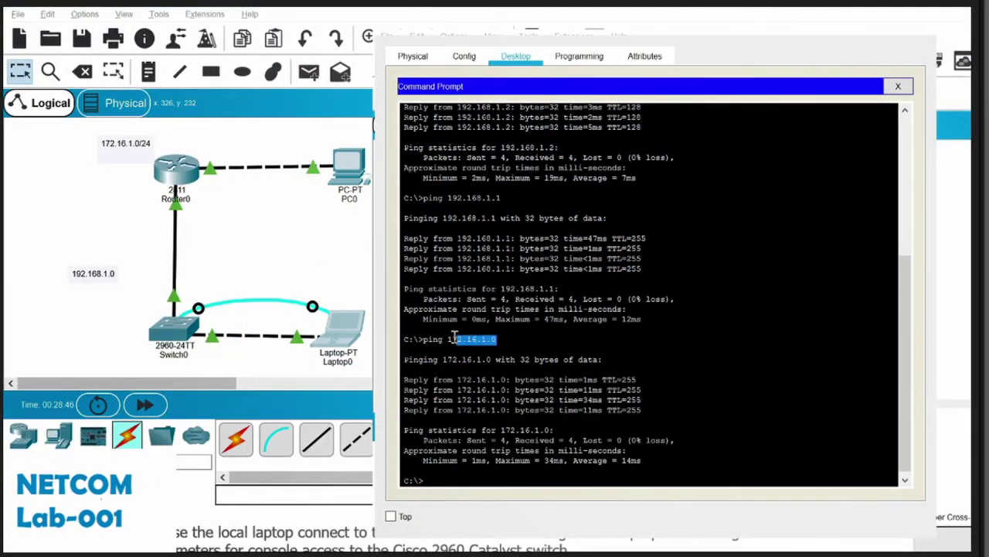
left_click_drag(499, 340, 447, 344)
left_click(576, 396)
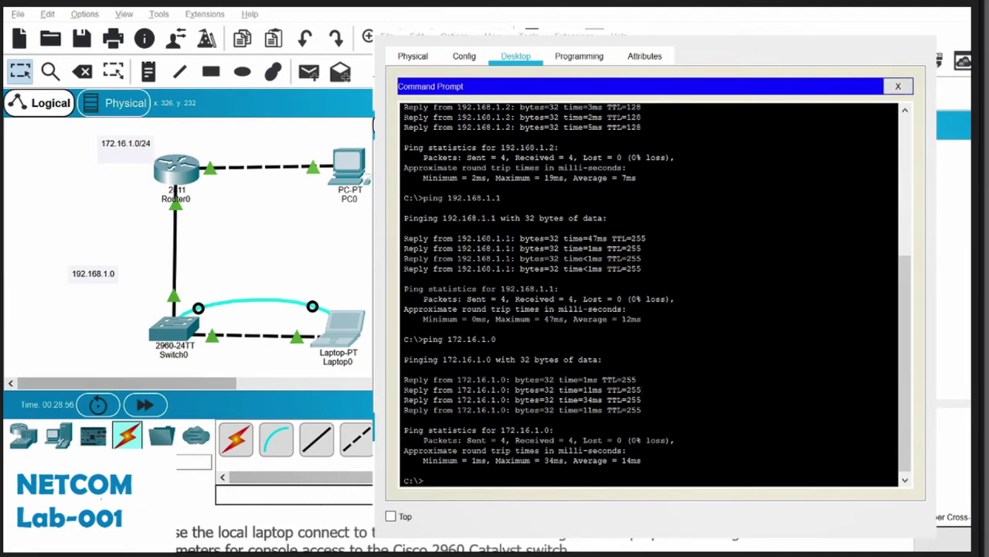
left_click(918, 23)
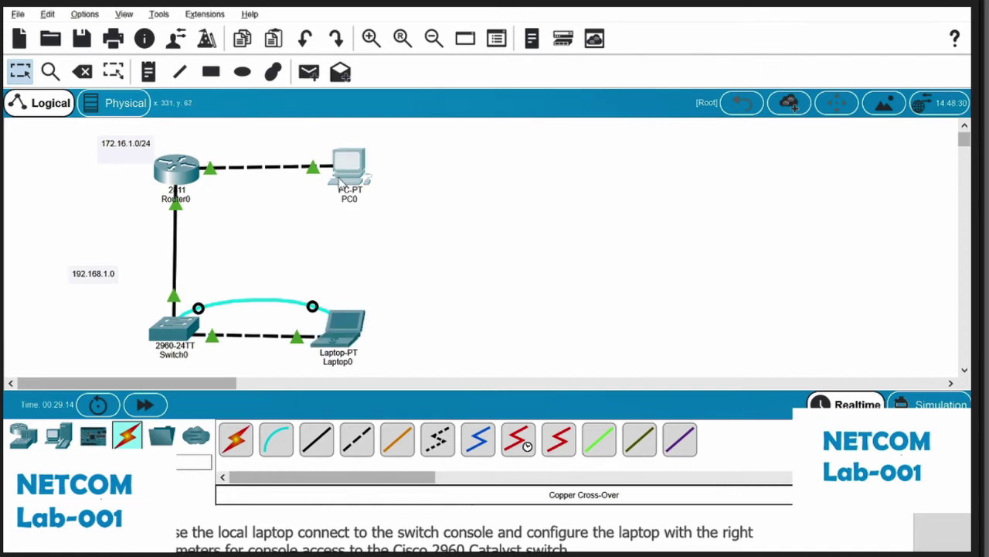
Step: Nudge PC0 slightly and move the 192.168.1.0 note beside the router-switch link
left_click_drag(339, 181, 348, 176)
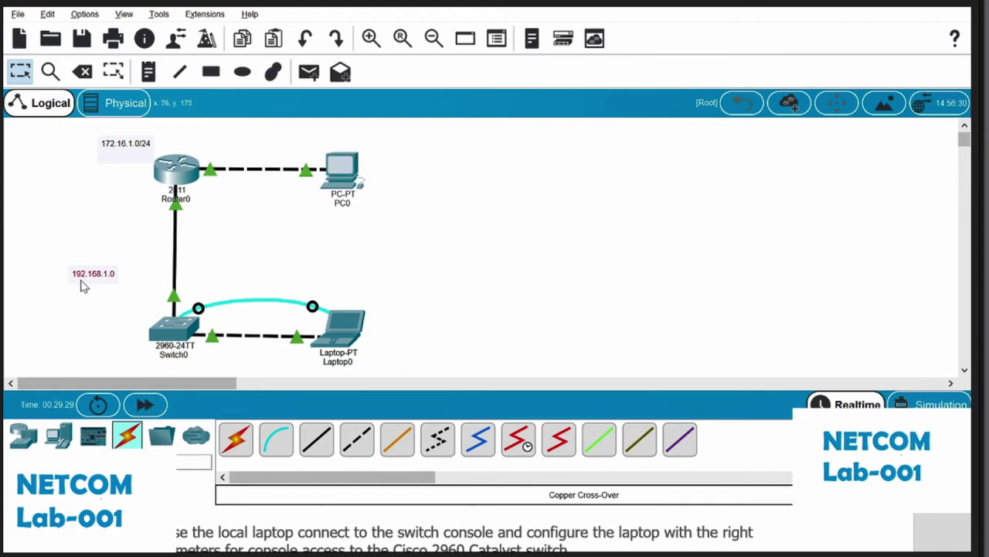
left_click_drag(83, 284, 110, 275)
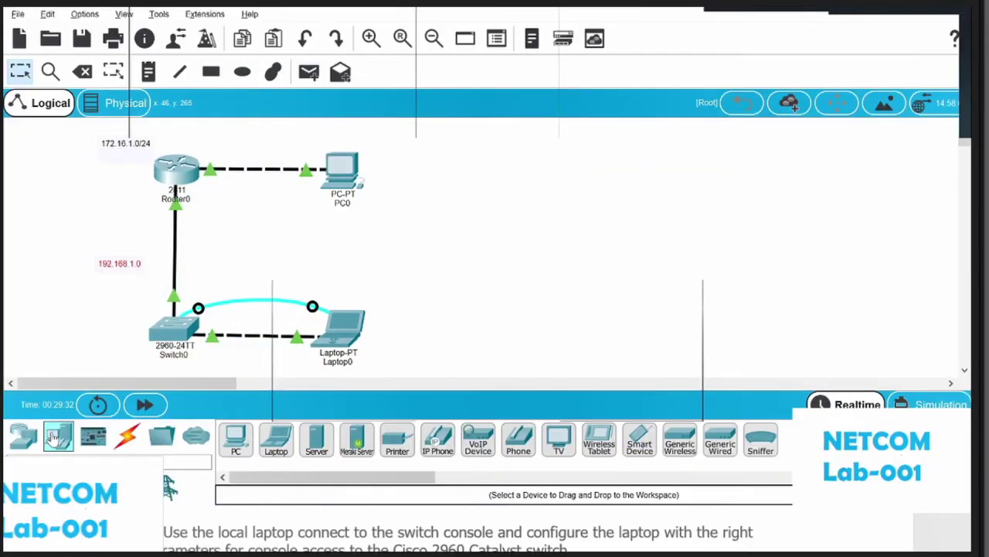
Step: Place a generic PC as PC1 at the lower left and select a Copper Straight-Through cable
left_click(236, 445)
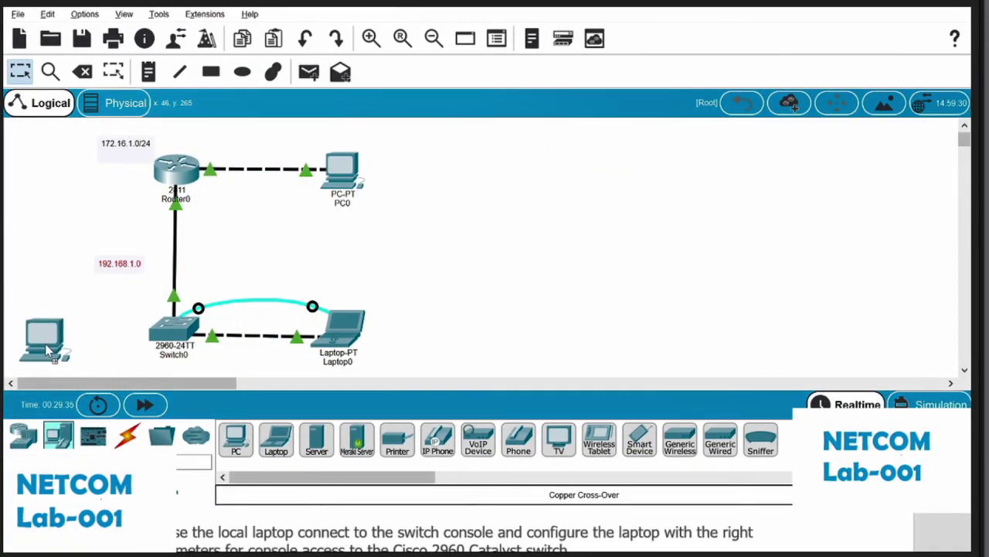
left_click(44, 344)
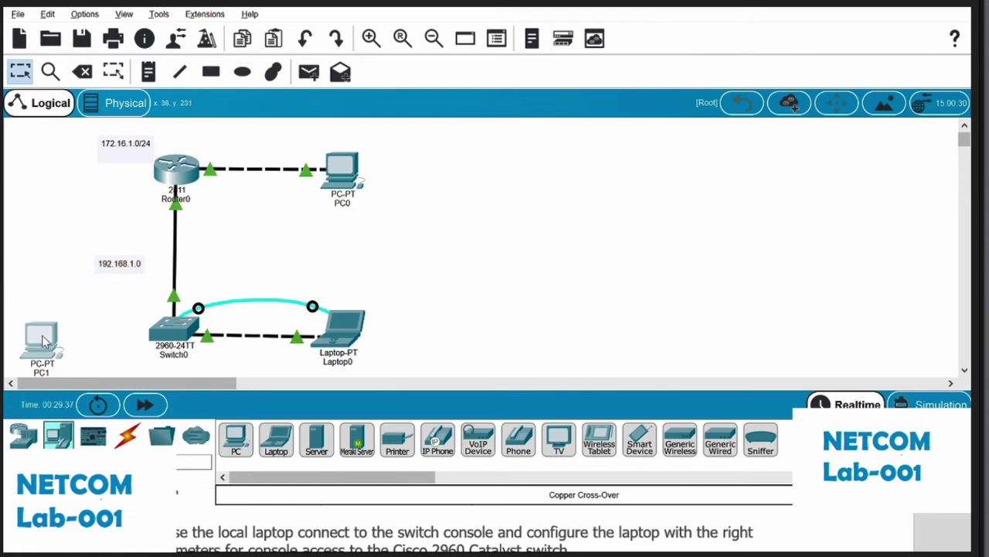
left_click_drag(44, 344, 42, 337)
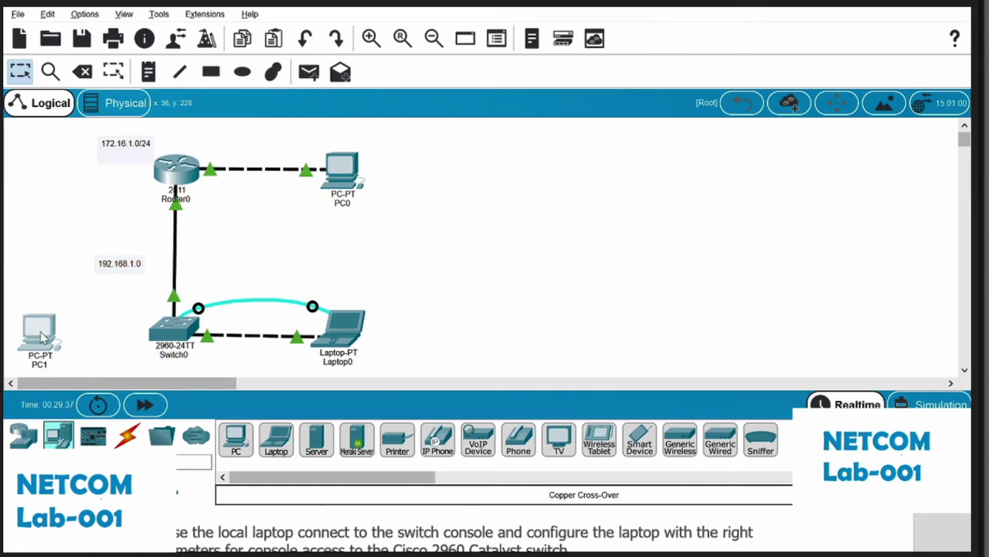
left_click(127, 437)
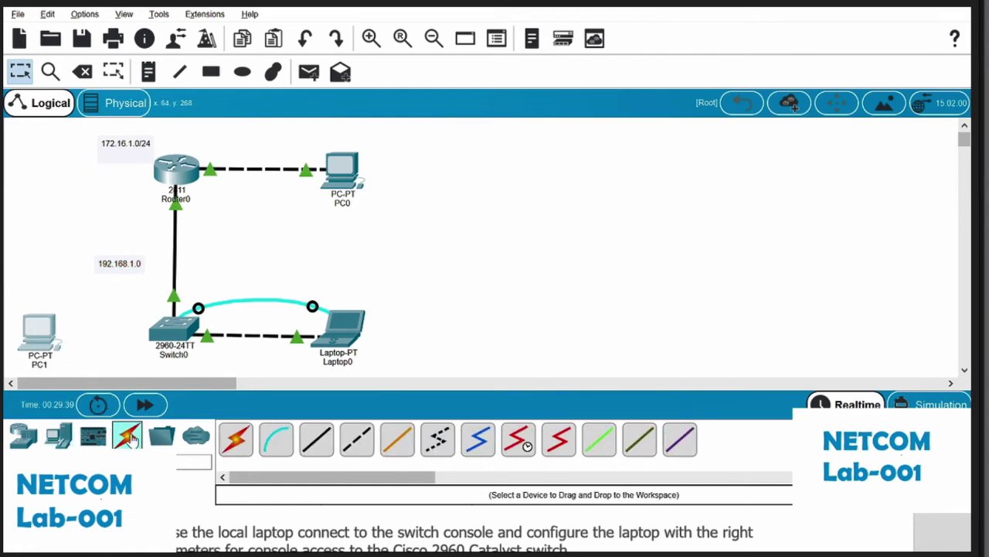
left_click(323, 453)
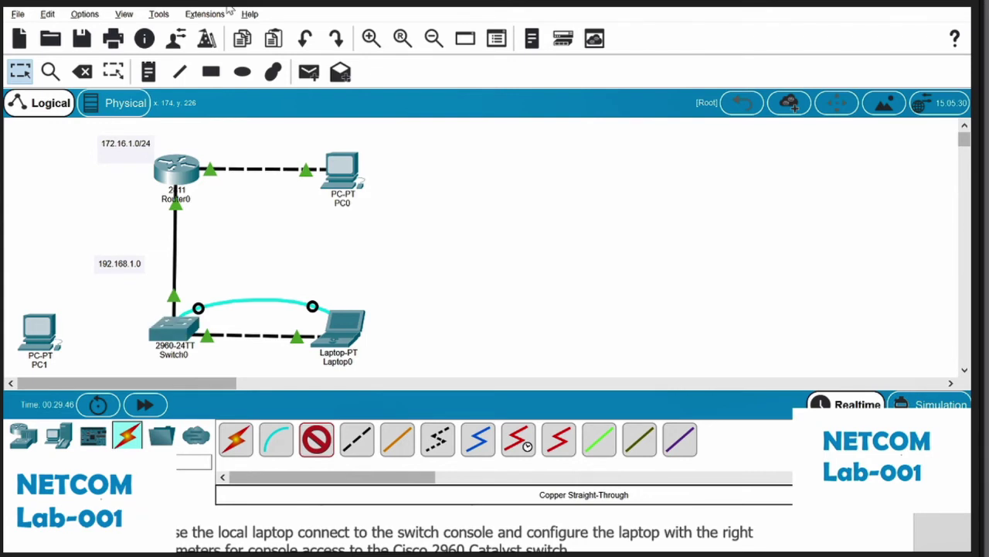
Step: Finish the straight-through cable from Switch0 at PC1
left_click(41, 338)
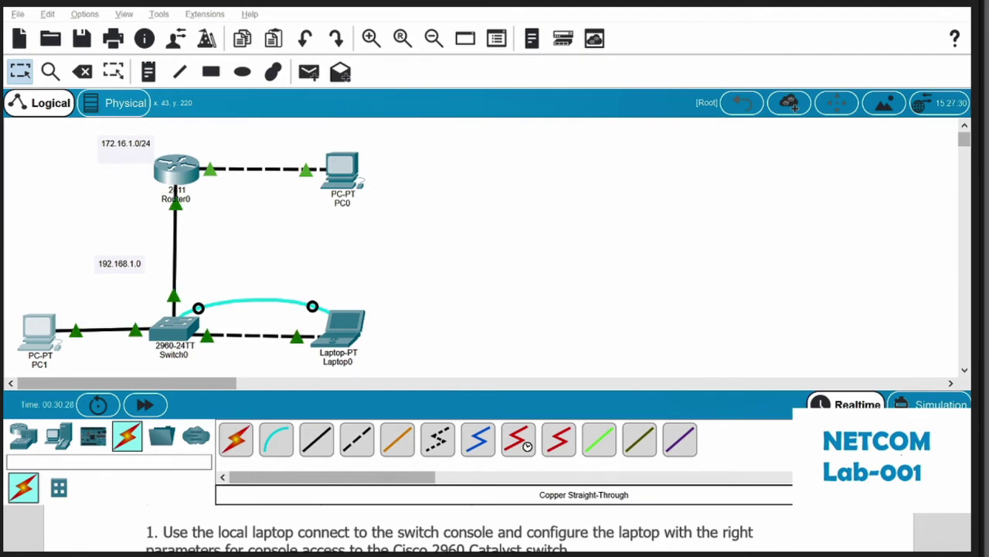
Step: Open PC1's command prompt and ping the loopback address 127.0.0.1
left_click(341, 325)
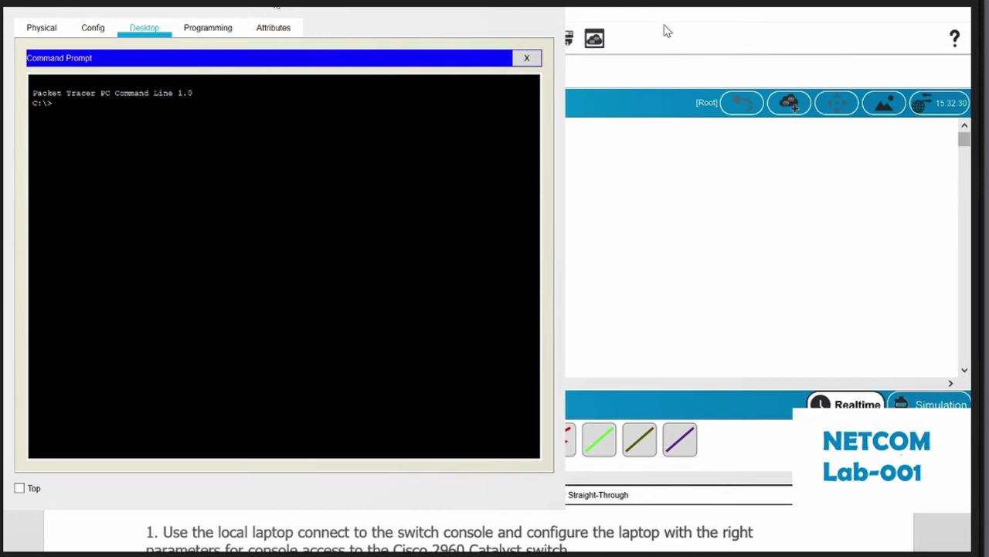
key("super+Up")
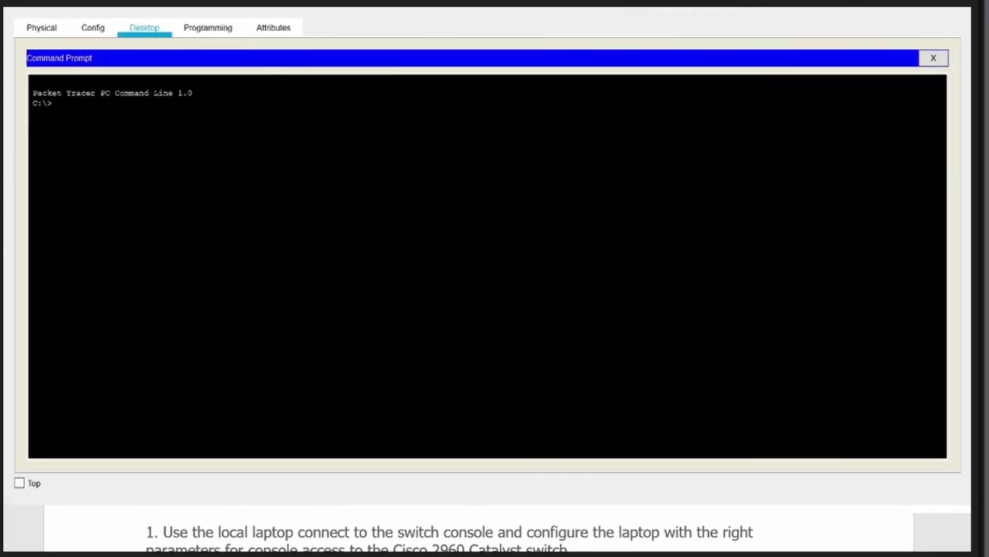
key("super+Down")
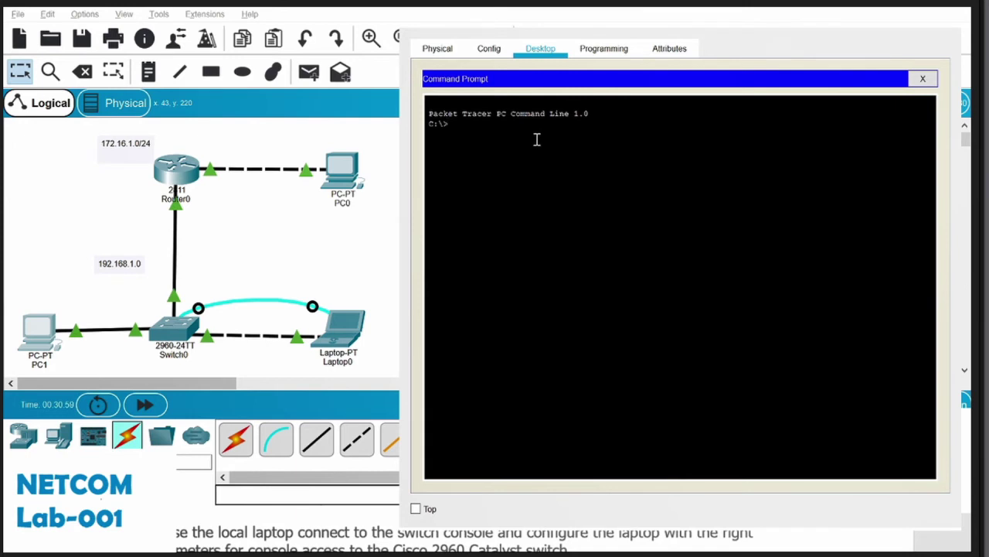
type("ping 127.0.0.1")
key("Return")
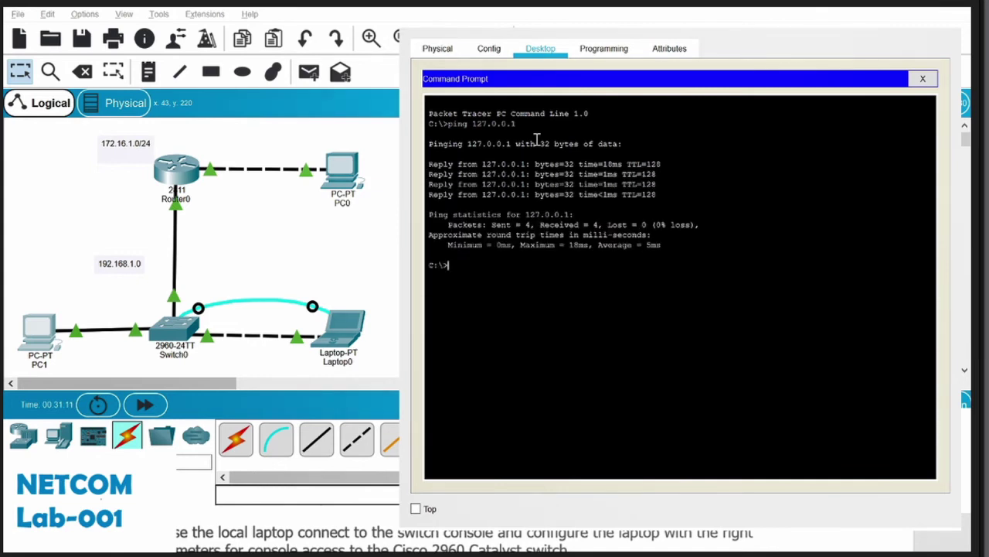
Step: Ping the switch at 192.168.1.2 from PC1, correcting typos in the address
type("ping")
type("92/")
key("BackSpace")
type(".168.1.")
key("BackSpace")
type(".2")
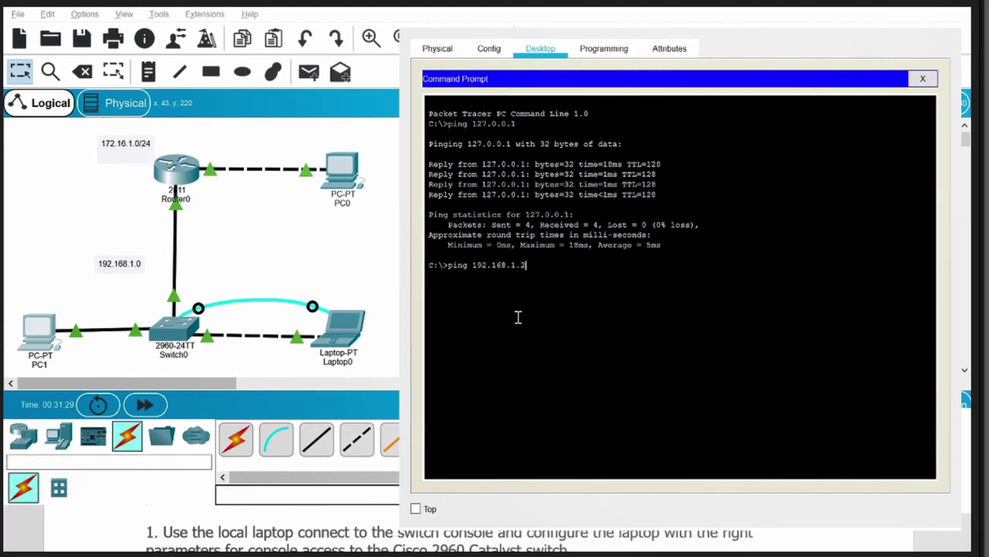
key("Return")
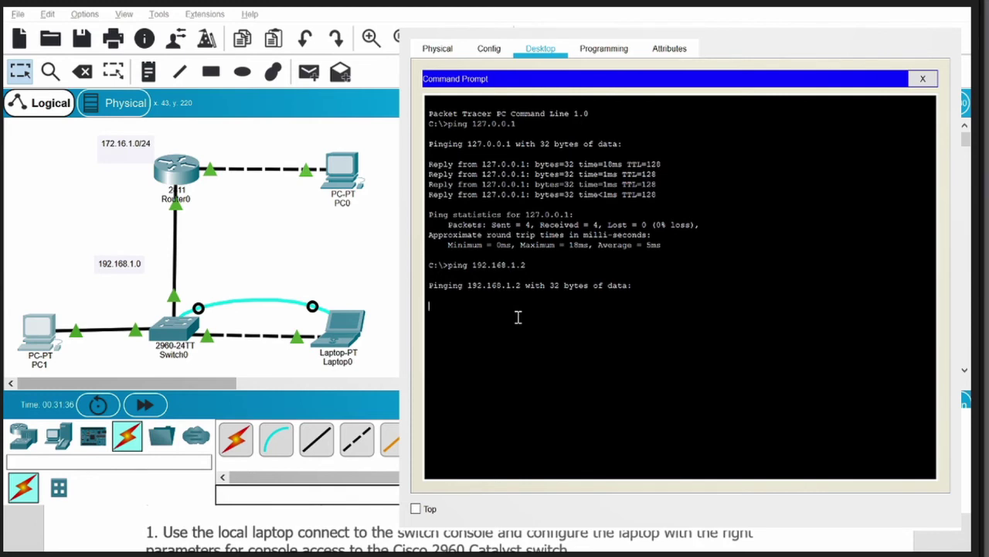
Step: Set PC1's FastEthernet0 IP to 192.168.1.3 with default mask 255.255.255.0
left_click(487, 51)
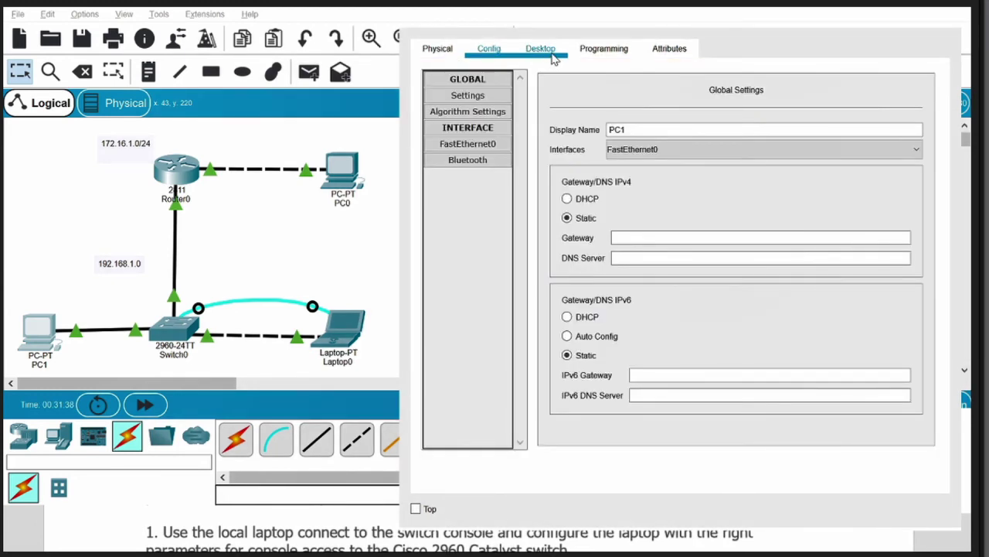
left_click(486, 146)
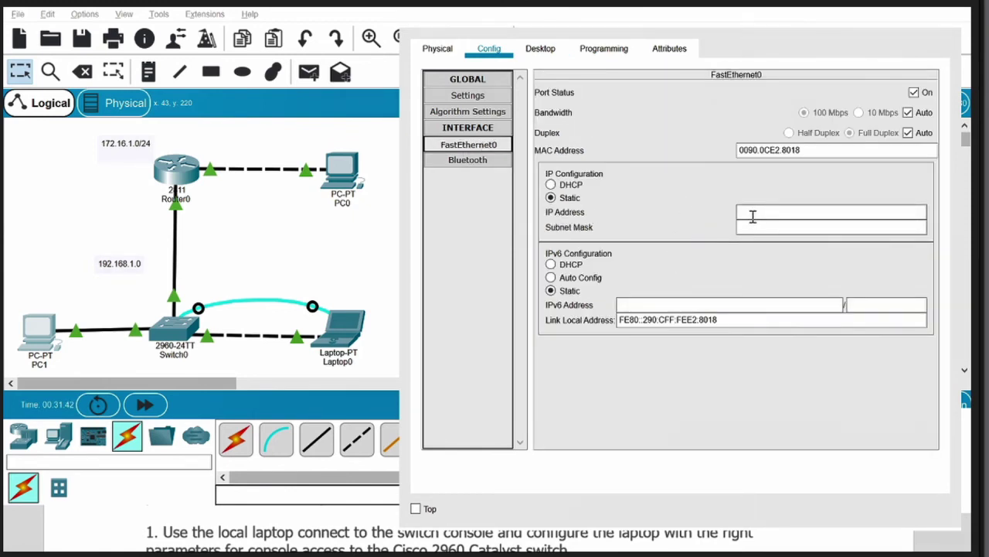
left_click(752, 216)
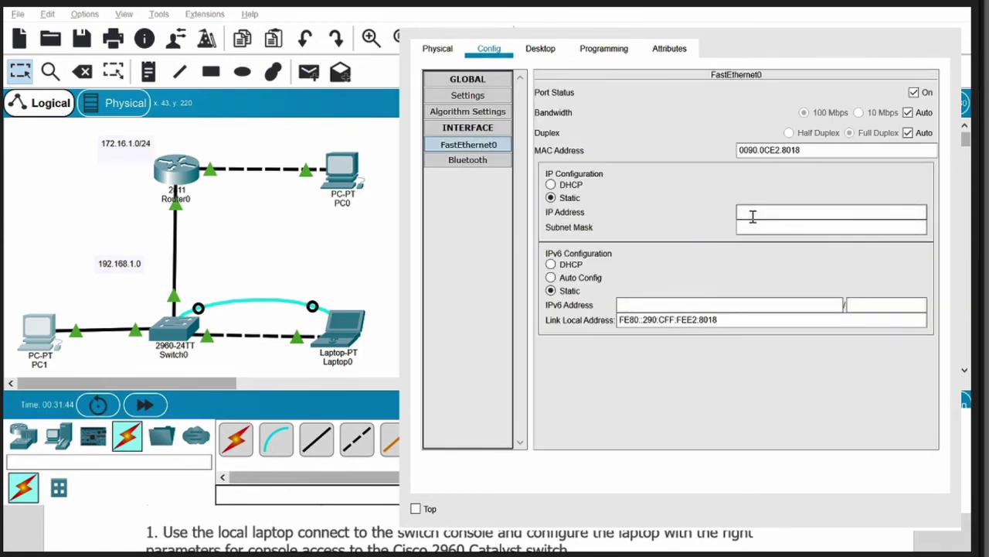
type("192.168.1.3")
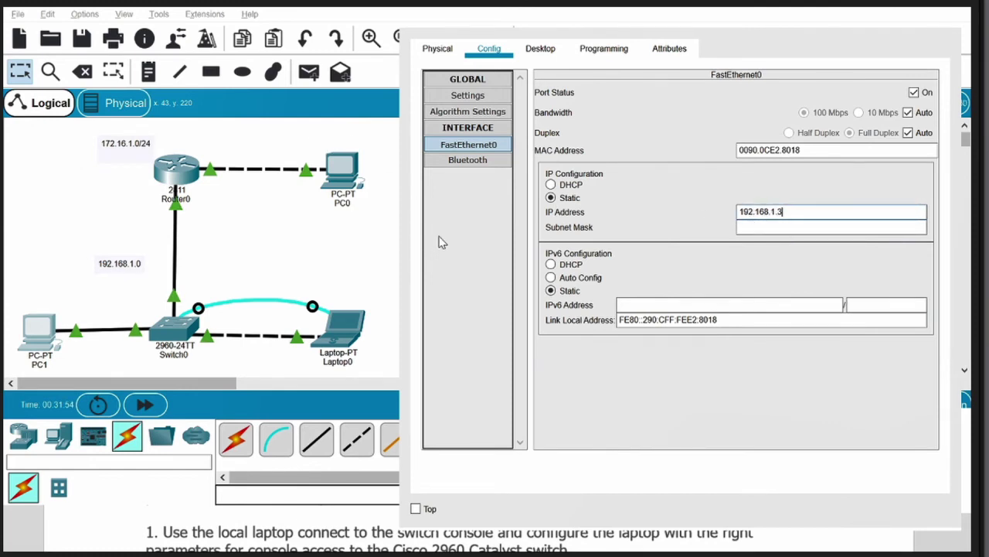
left_click(820, 232)
Step: Edit one digit of PC1's IP address and return to its Desktop
left_click_drag(797, 212, 728, 217)
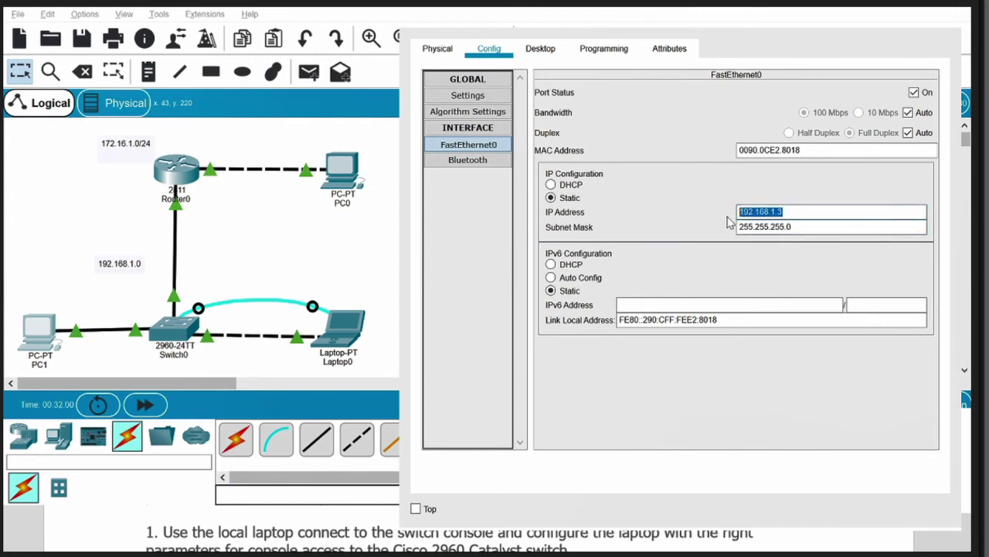
left_click(805, 213)
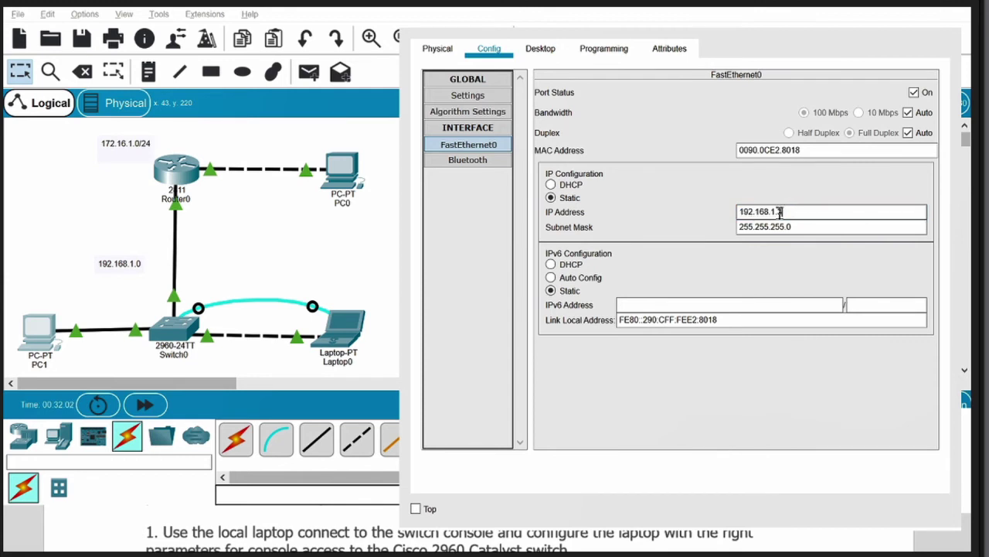
left_click(776, 212)
key("BackSpace")
type("2")
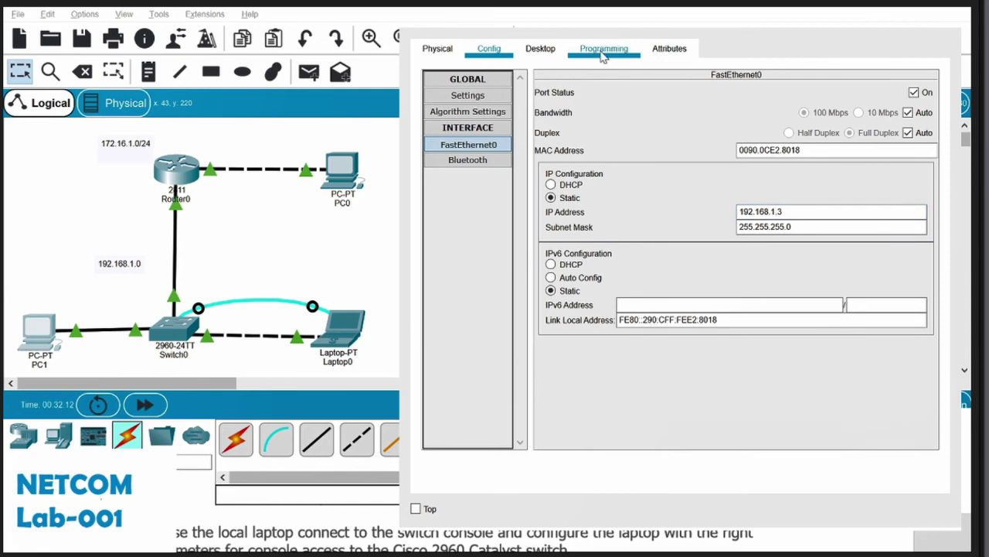
left_click(543, 51)
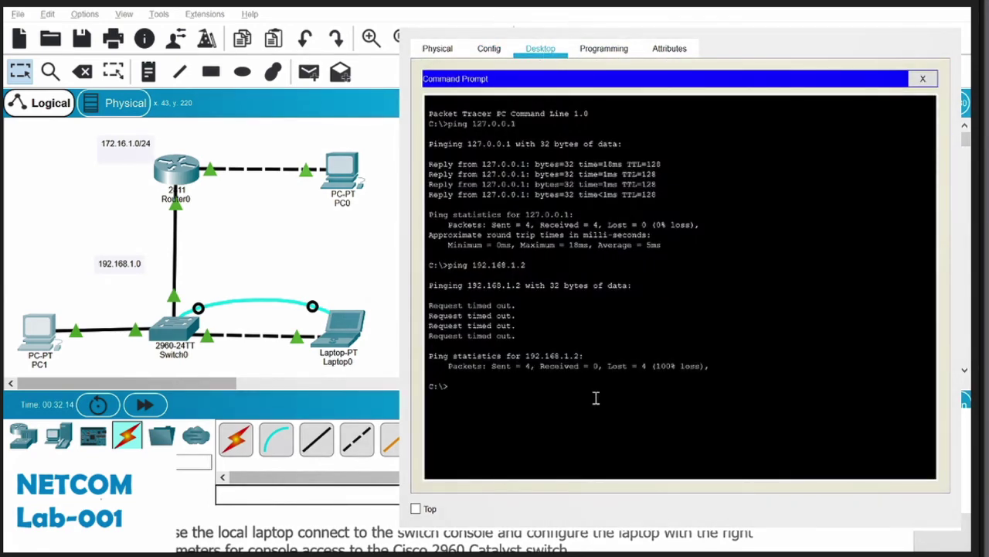
Step: Recall and rerun the ping to 192.168.1.2 from PC1
key("Up")
key("BackSpace")
type("2.168.1.2")
key("Return")
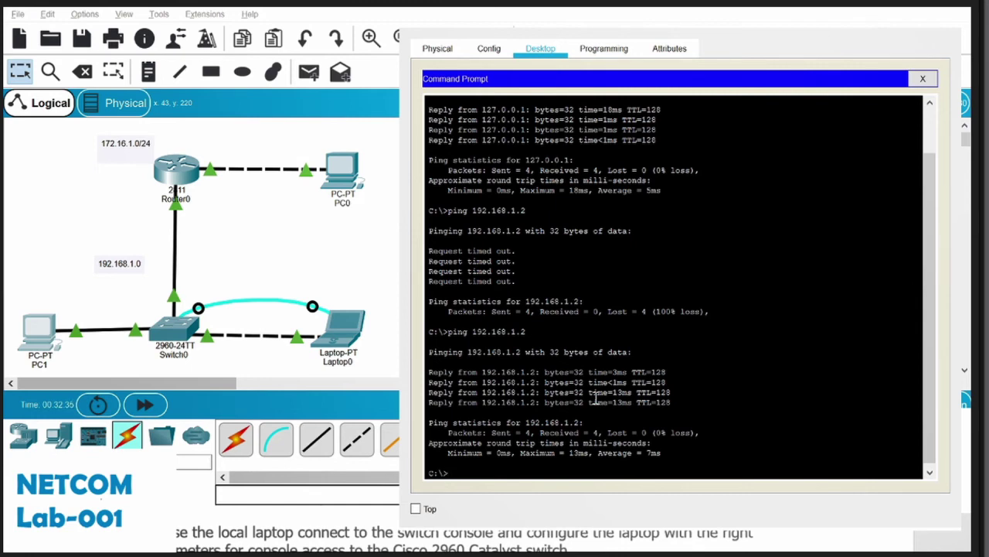
Step: Ping the gateway 192.168.1.1 from PC1
type("pin")
type("192.168.1.1")
key("Return")
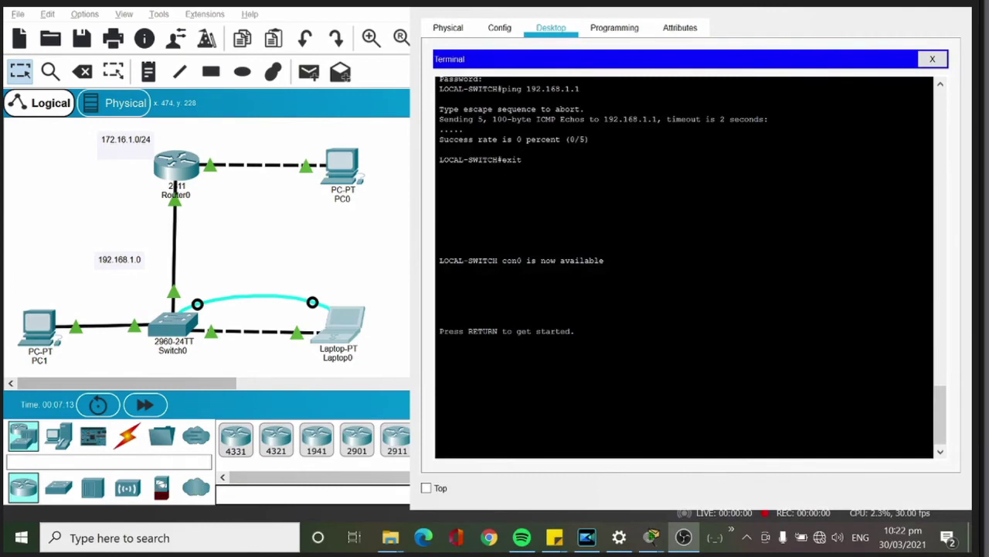
Step: Wake the switch console in the laptop terminal, highlight the banner, and submit the console password
key("alt+Tab")
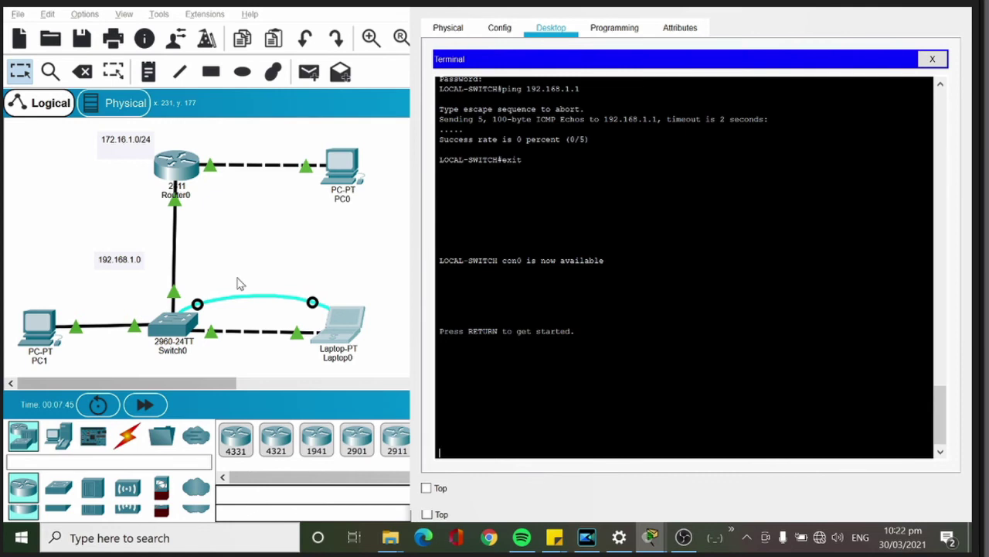
key("Return")
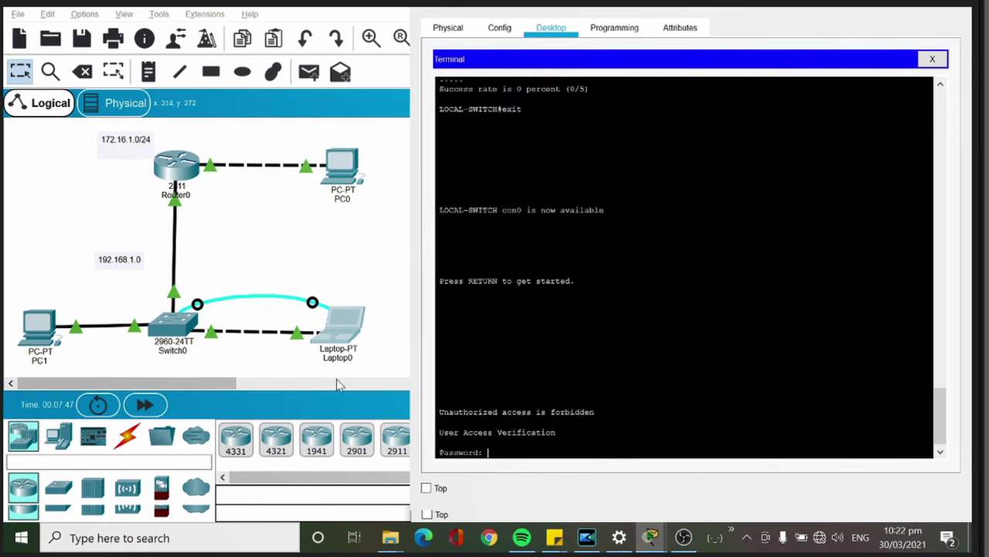
left_click_drag(592, 414, 439, 414)
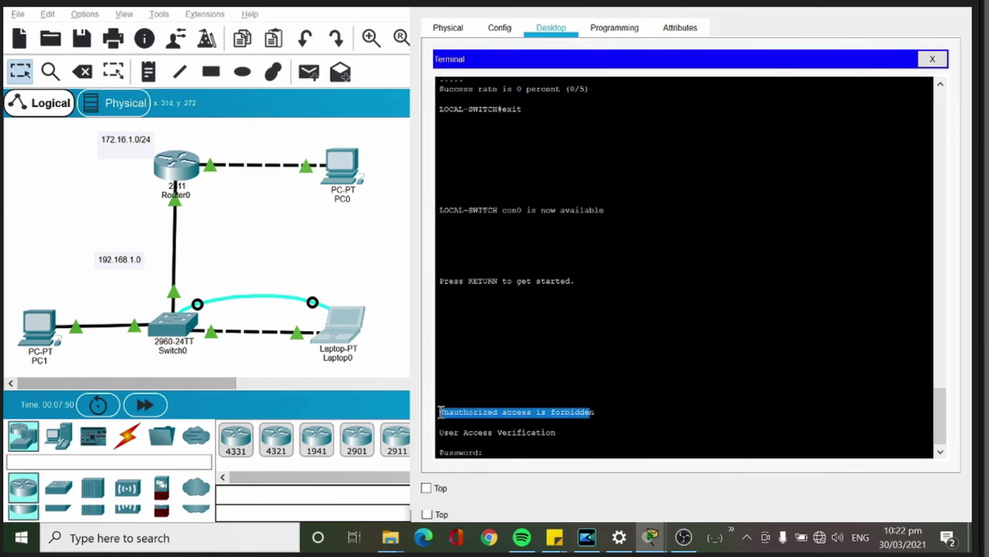
left_click(498, 452)
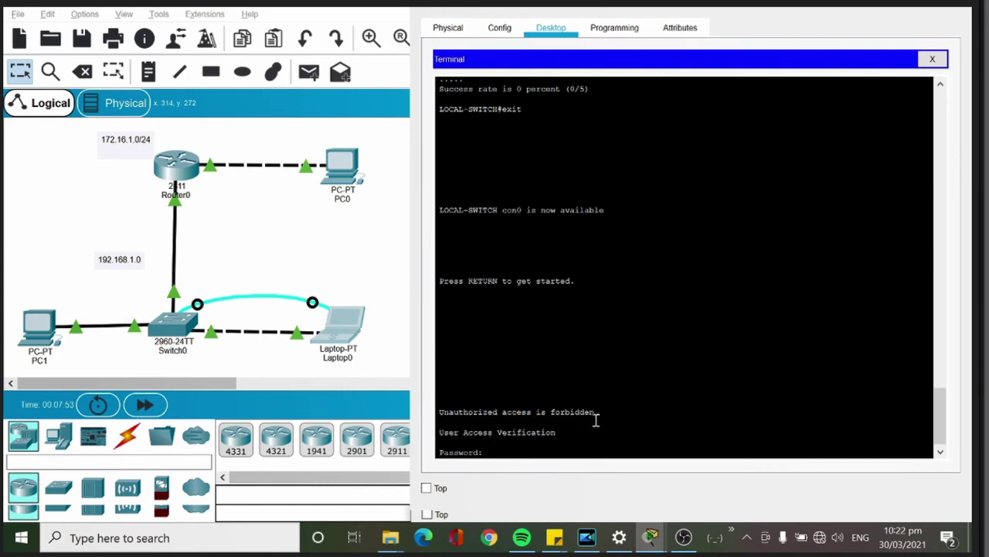
left_click_drag(596, 414, 437, 413)
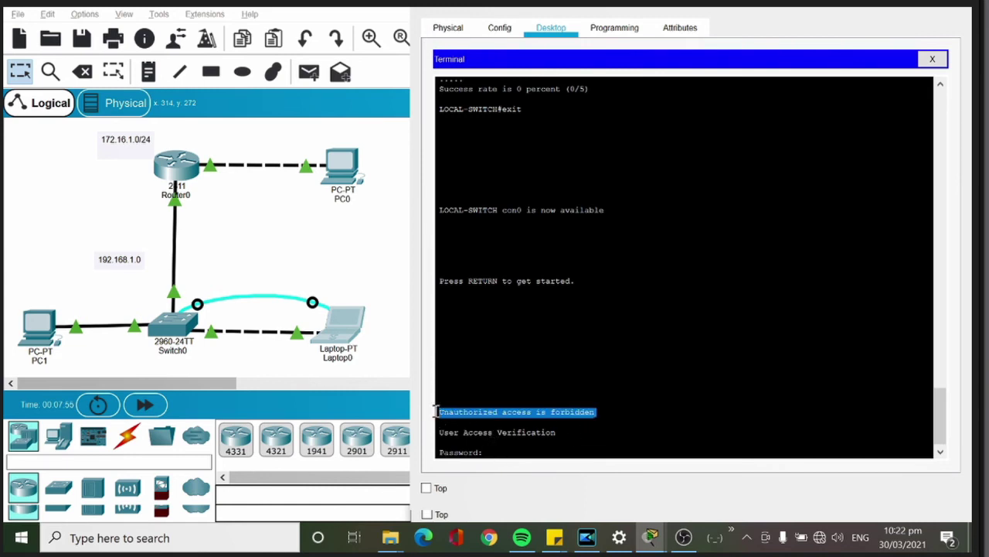
left_click(504, 453)
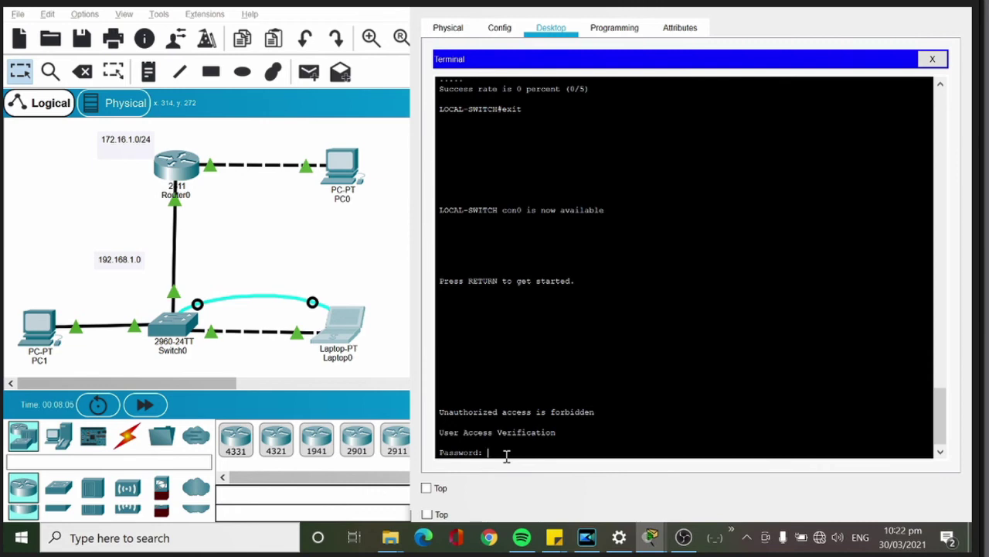
key("Return")
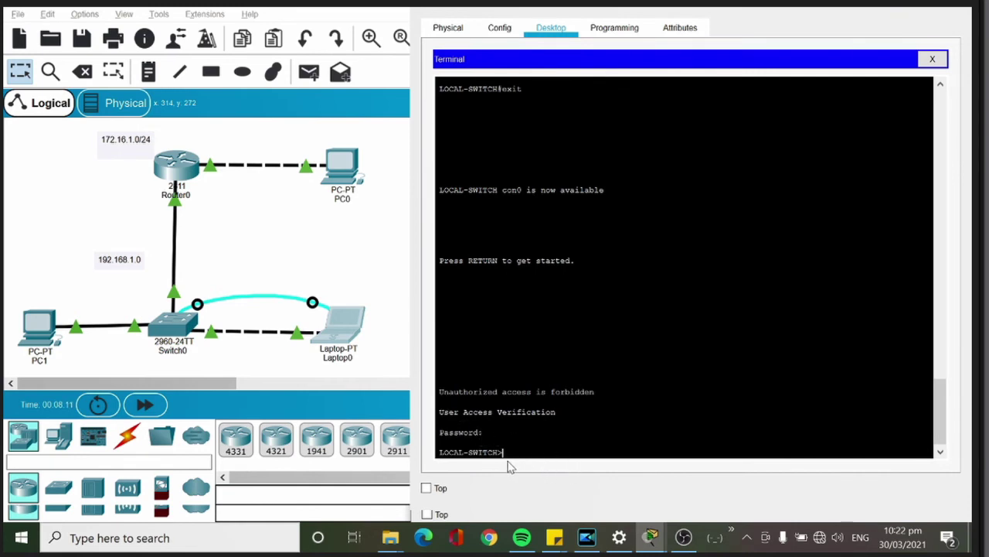
Step: Run ena and submit the enable password to reach LOCAL-SWITCH#
type("ena")
key("Return")
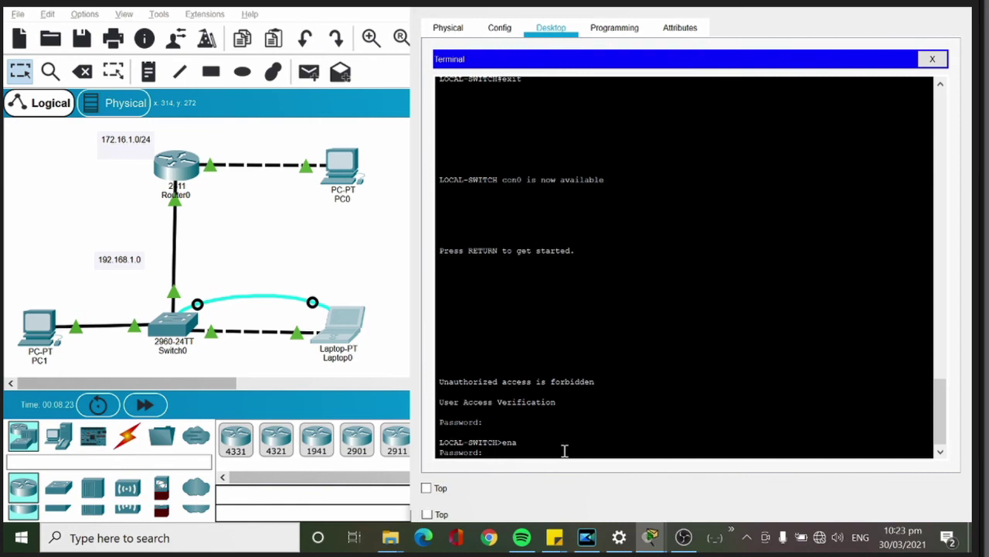
key("Return")
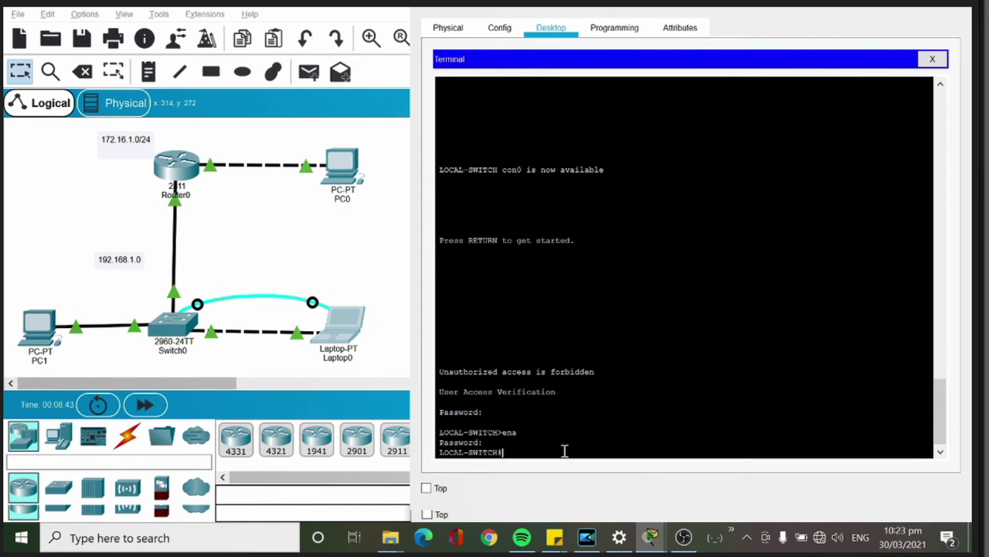
type("con")
Step: Enter global configuration mode on the switch with config t
type("figure")
type(" termin")
type("al")
key("BackSpace")
key("BackSpace")
key("BackSpace")
key("BackSpace")
key("BackSpace")
key("BackSpace")
key("BackSpace")
key("BackSpace")
key("BackSpace")
key("BackSpace")
key("BackSpace")
type("t")
key("Return")
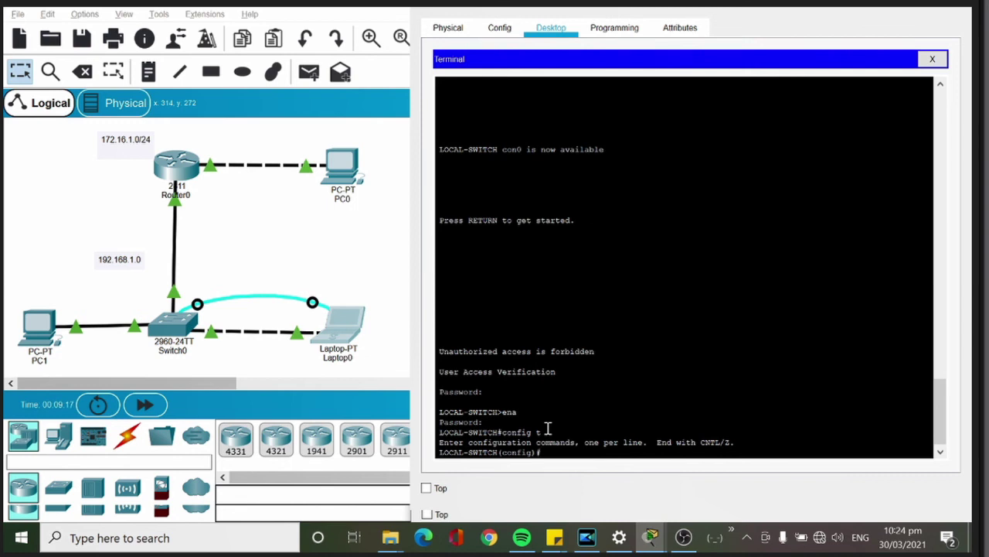
left_click_drag(540, 452, 505, 453)
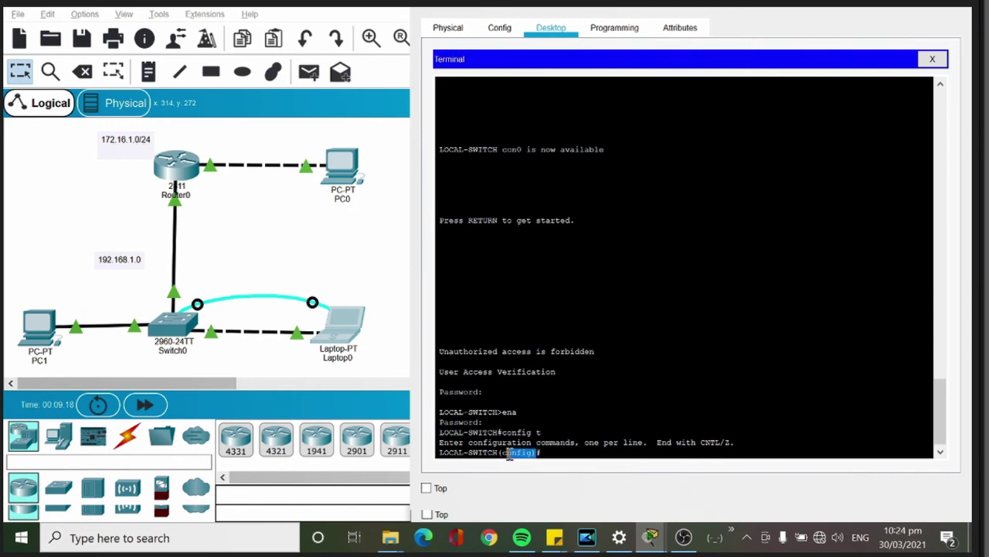
left_click(558, 454)
Step: Change the switch hostname to LOCAL-SW so the prompt shows the new name
type("hostname LOCAL")
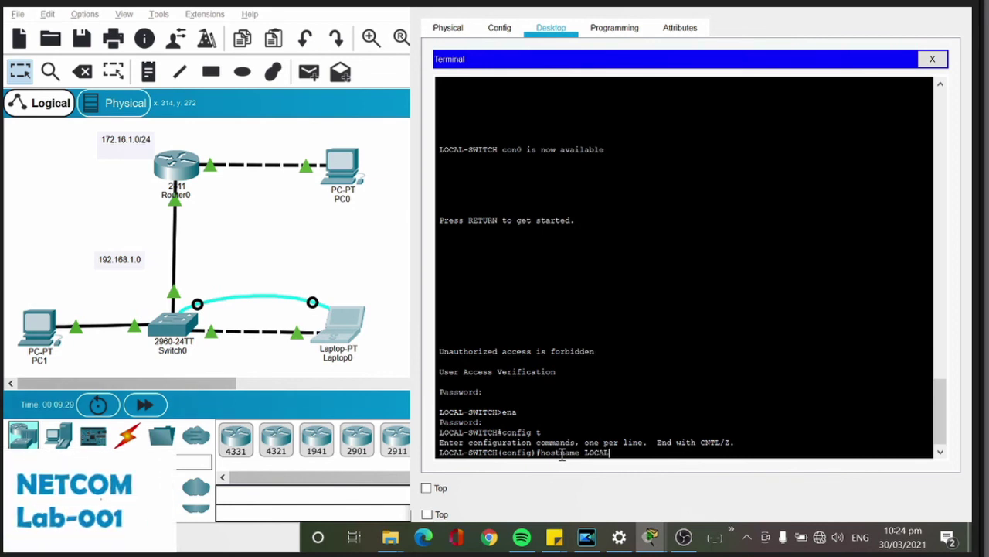
type("-SW")
key("Return")
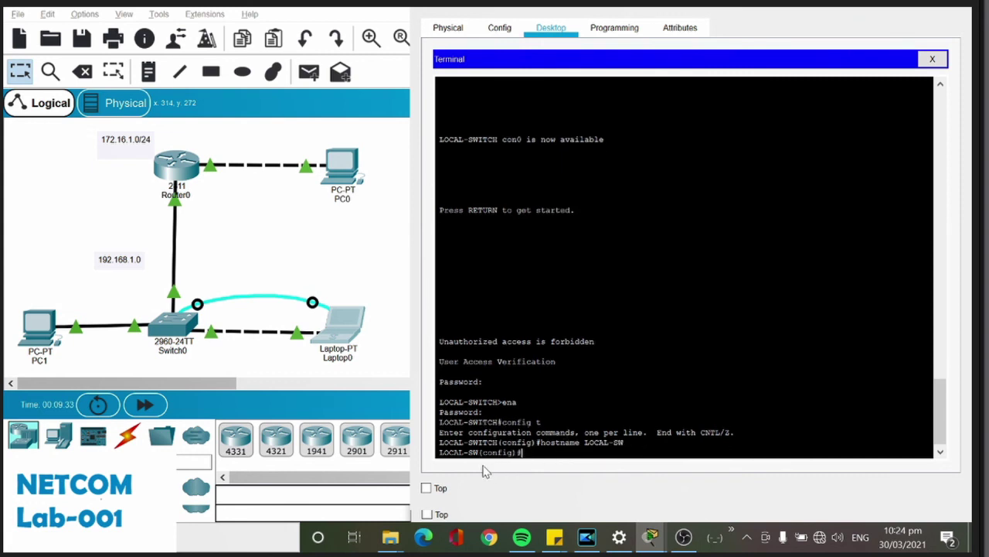
left_click_drag(479, 455, 429, 456)
left_click(562, 455)
Step: Exit global configuration mode and finish the switch console session
type("exit")
key("Return")
key("Return")
type("exit")
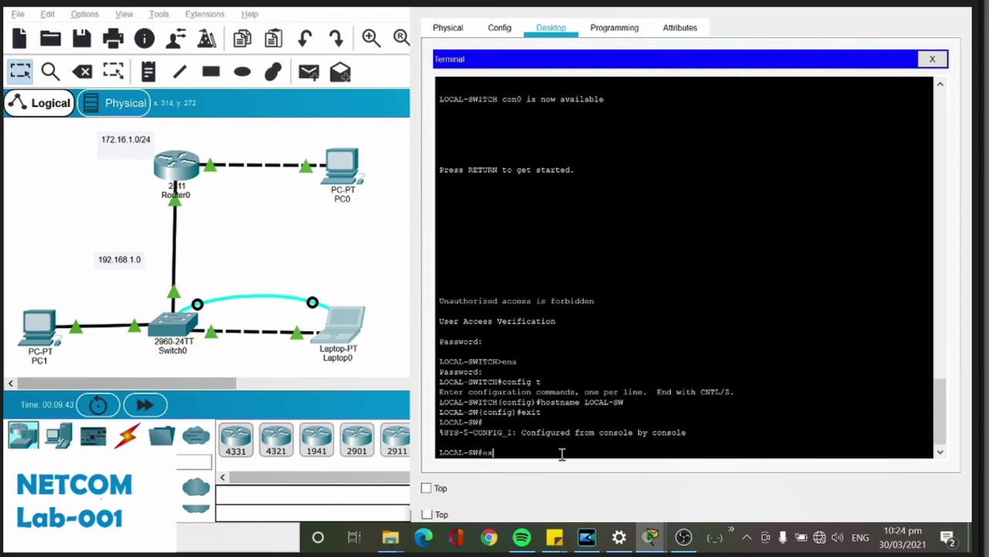
key("Return")
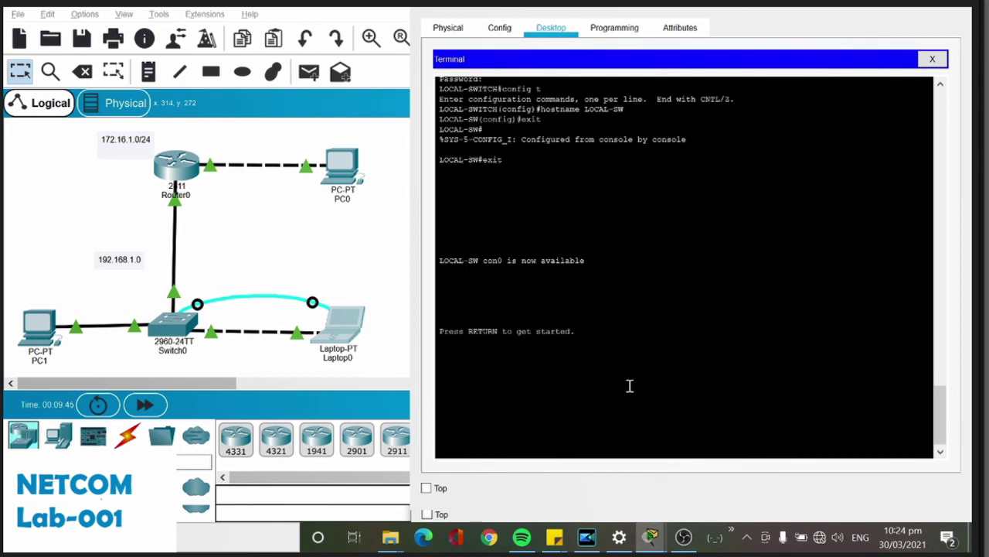